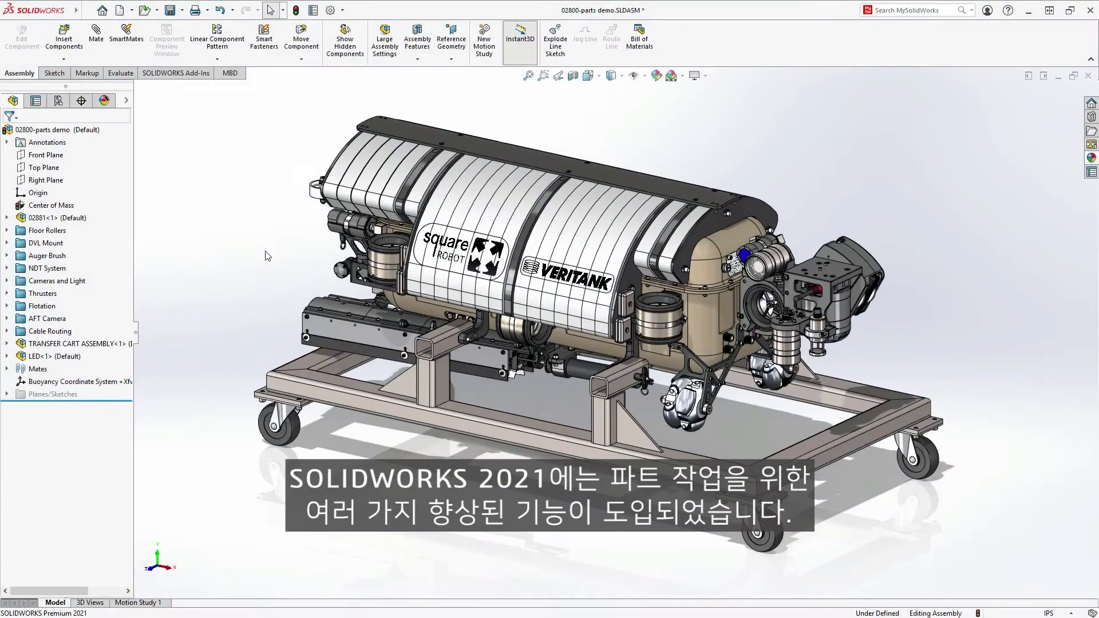
Apply the Parts demo display state and zoom in around the cart's camera.
{"action": "middle_click_drag", "start_coordinate": [264, 260], "coordinate": [362, 288]}
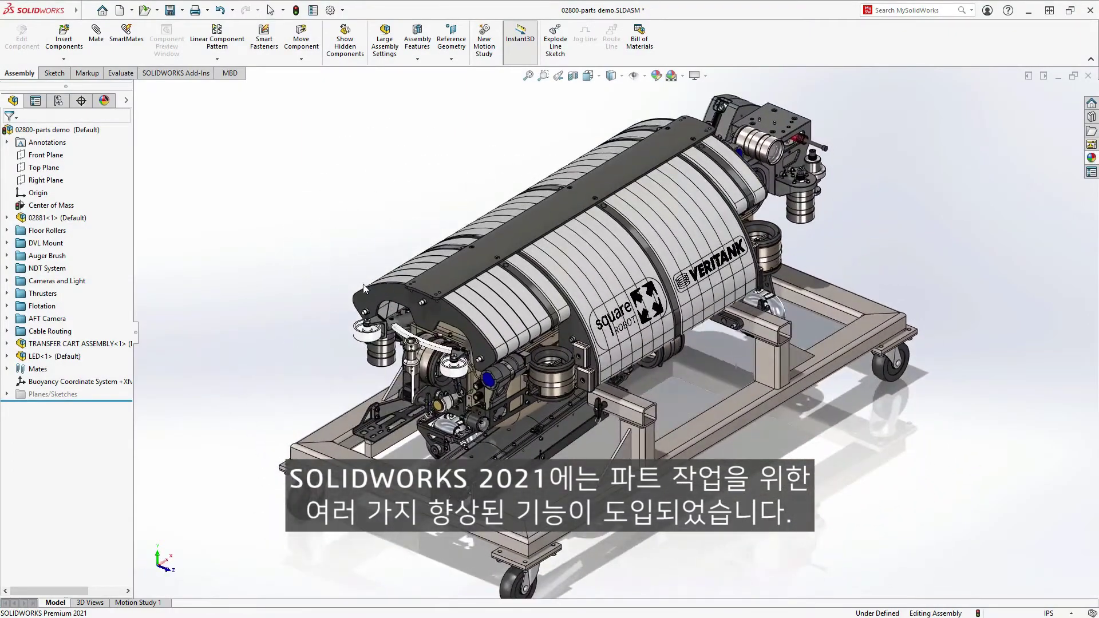
{"action": "left_click", "coordinate": [126, 102]}
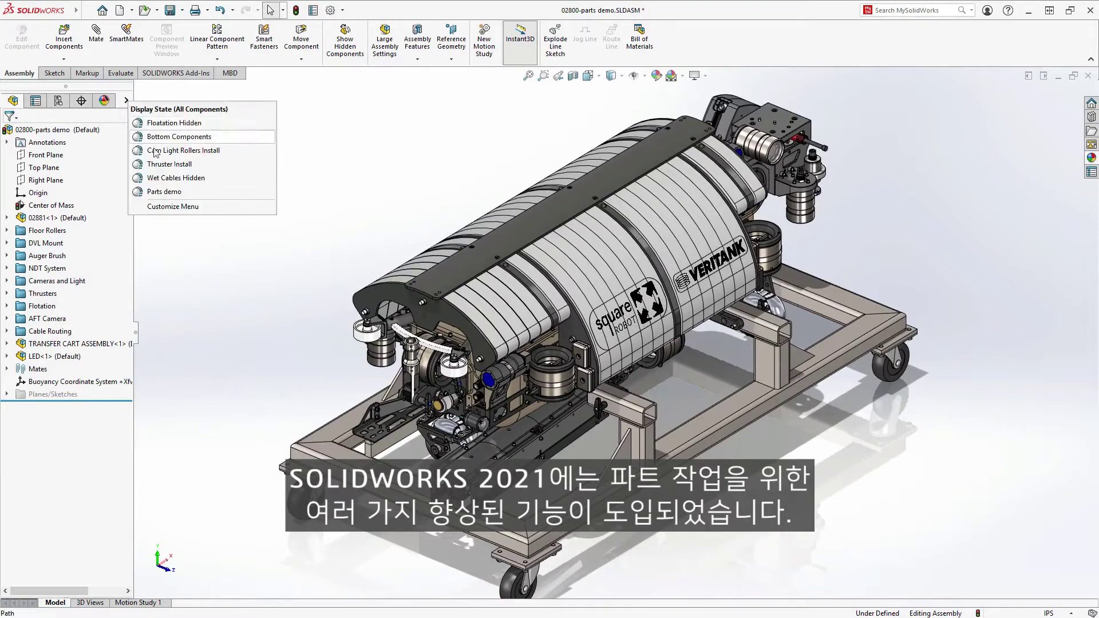
{"action": "left_click", "coordinate": [164, 195]}
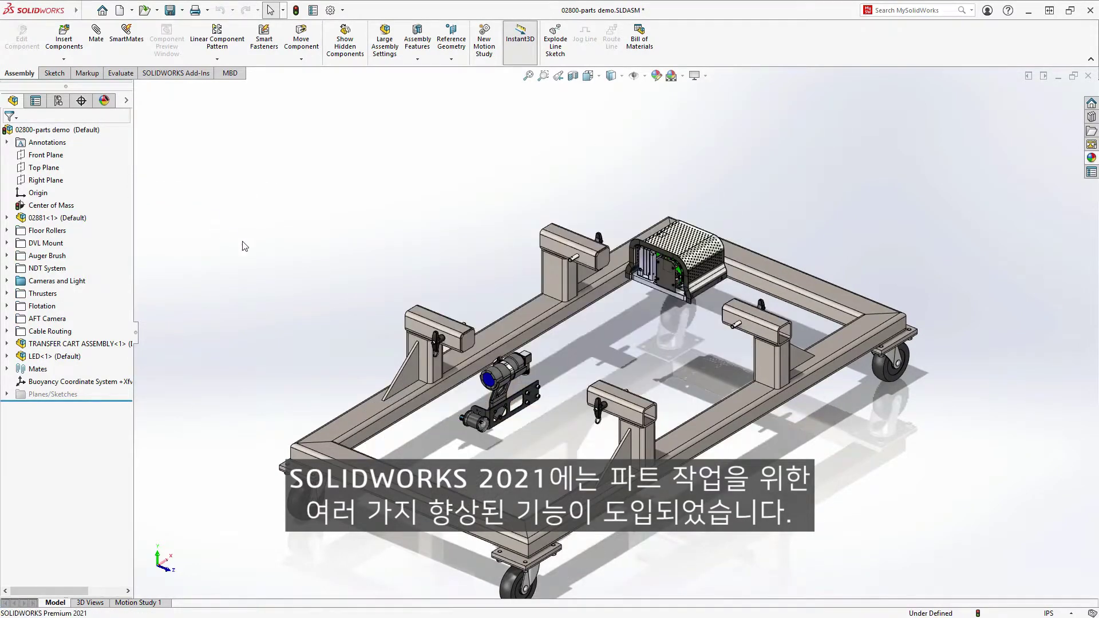
{"action": "left_click_drag", "start_coordinate": [445, 369], "coordinate": [575, 449]}
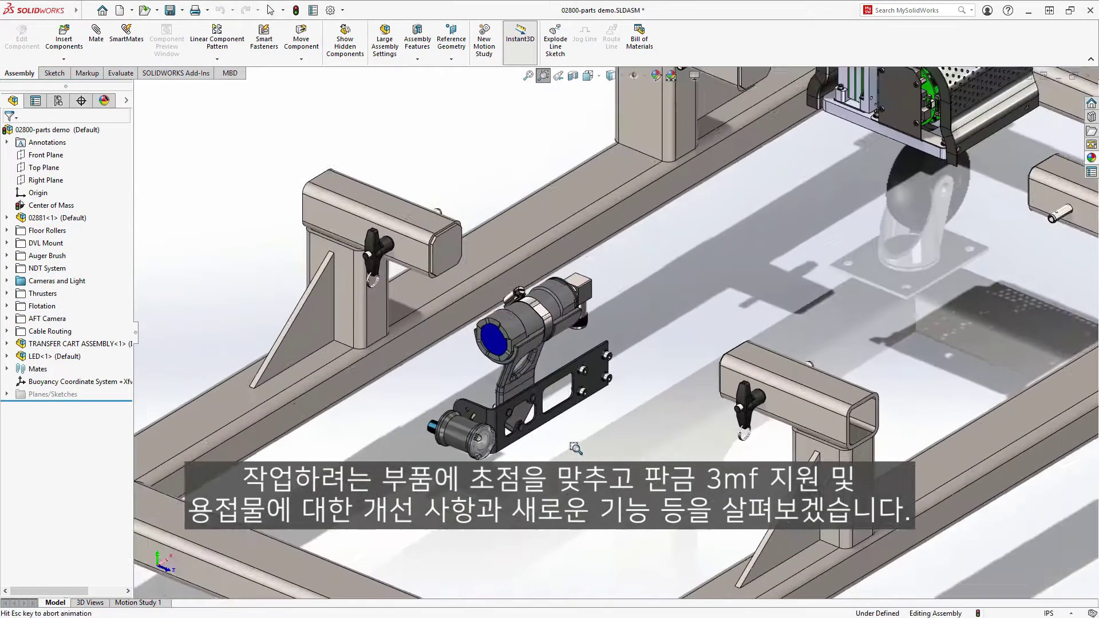
{"action": "key", "text": "Escape"}
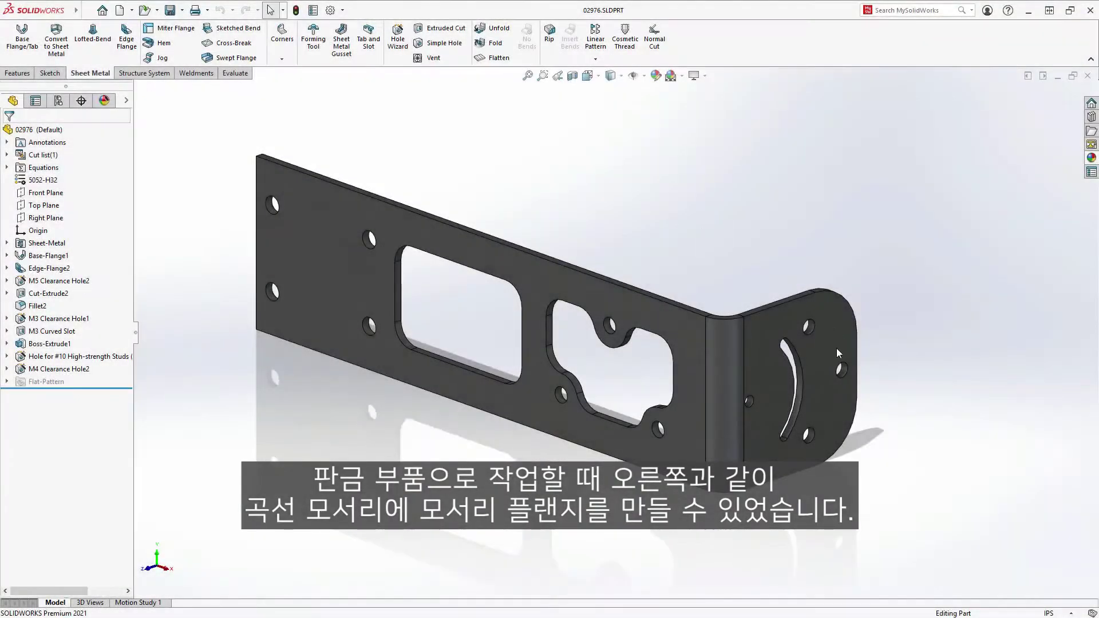
Start an Edge Flange on the bracket's curved top edge, selecting its whole tangent chain.
{"action": "scroll", "coordinate": [837, 353], "scroll_direction": "down", "scroll_amount": 3}
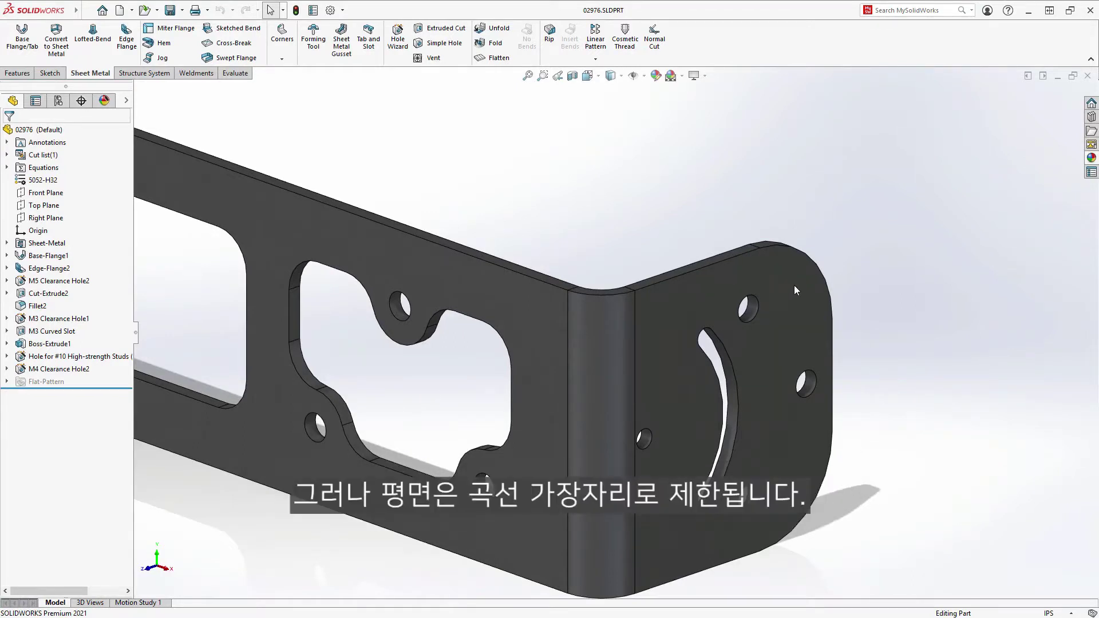
{"action": "key", "text": "s"}
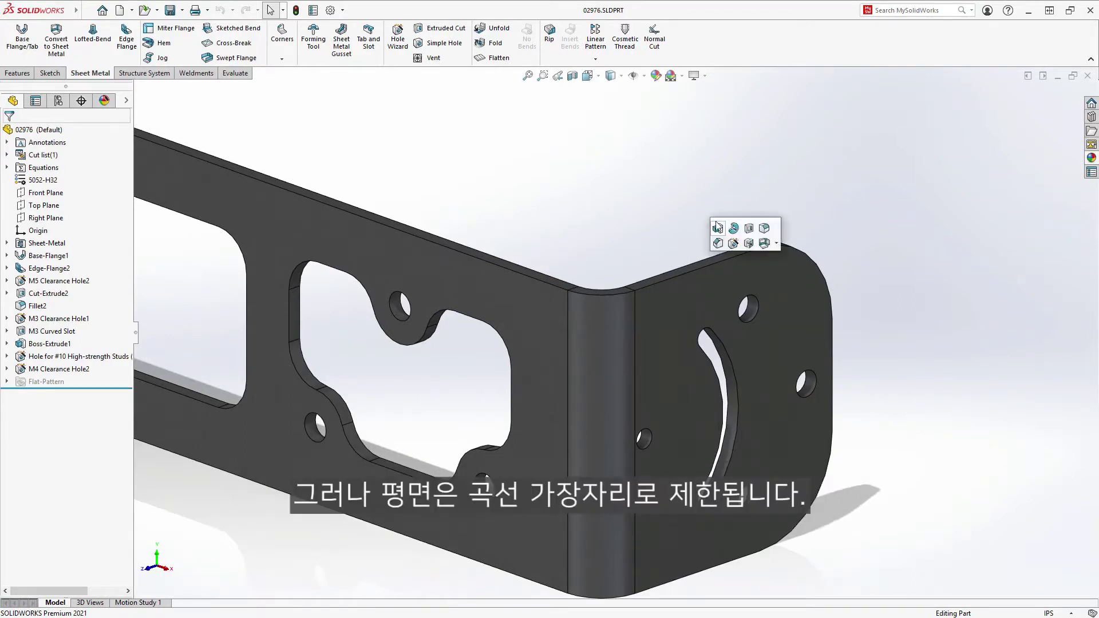
{"action": "left_click", "coordinate": [776, 244]}
{"action": "left_click", "coordinate": [790, 301]}
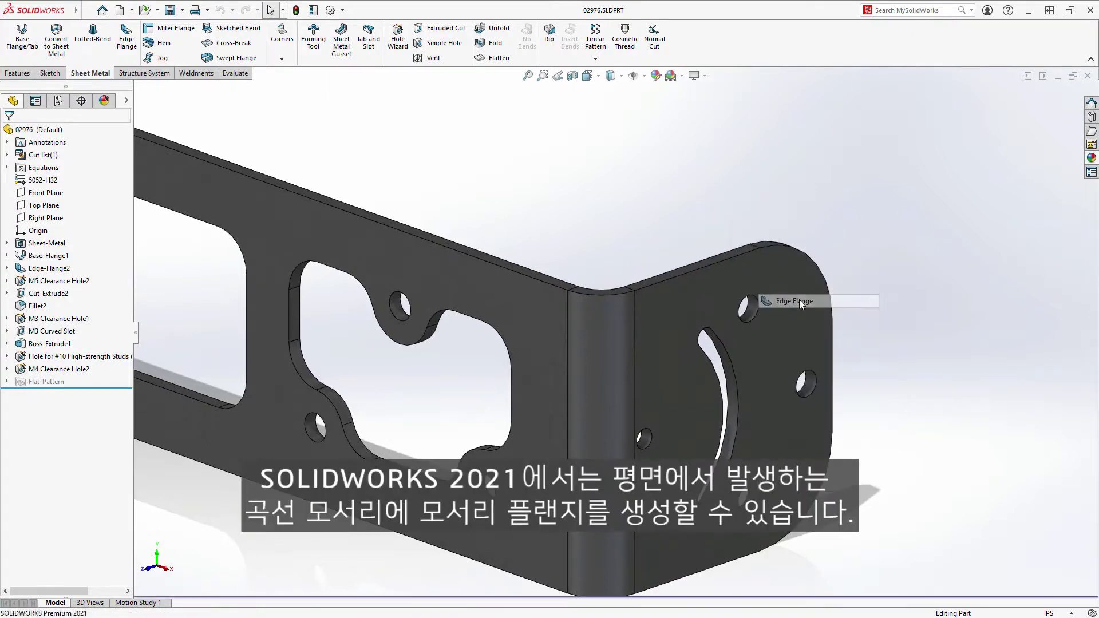
{"action": "right_click", "coordinate": [737, 258]}
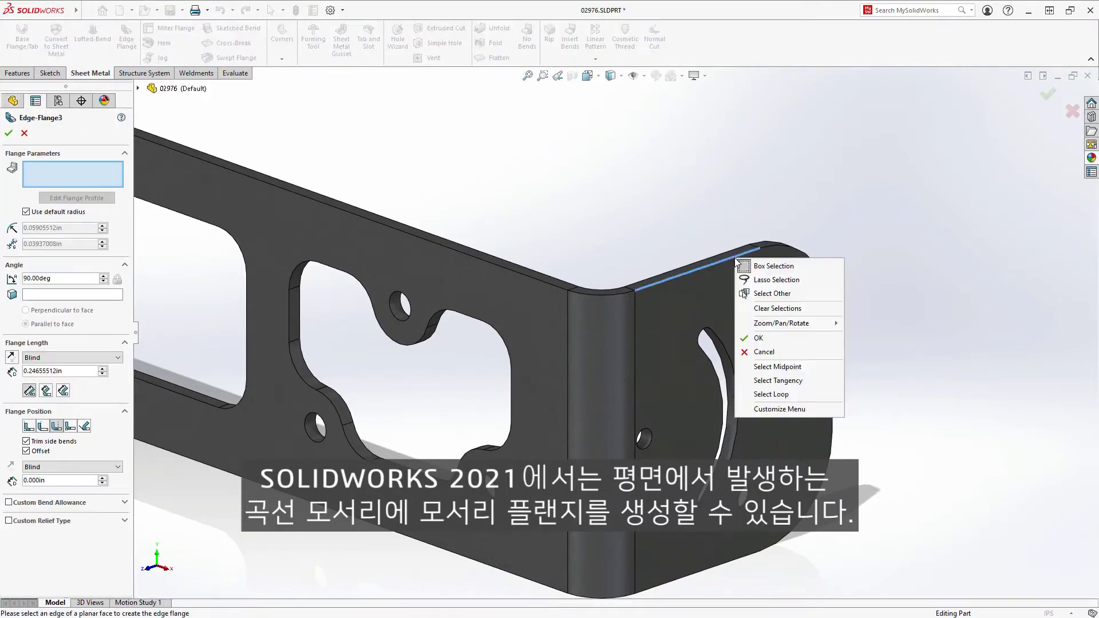
{"action": "left_click", "coordinate": [788, 379]}
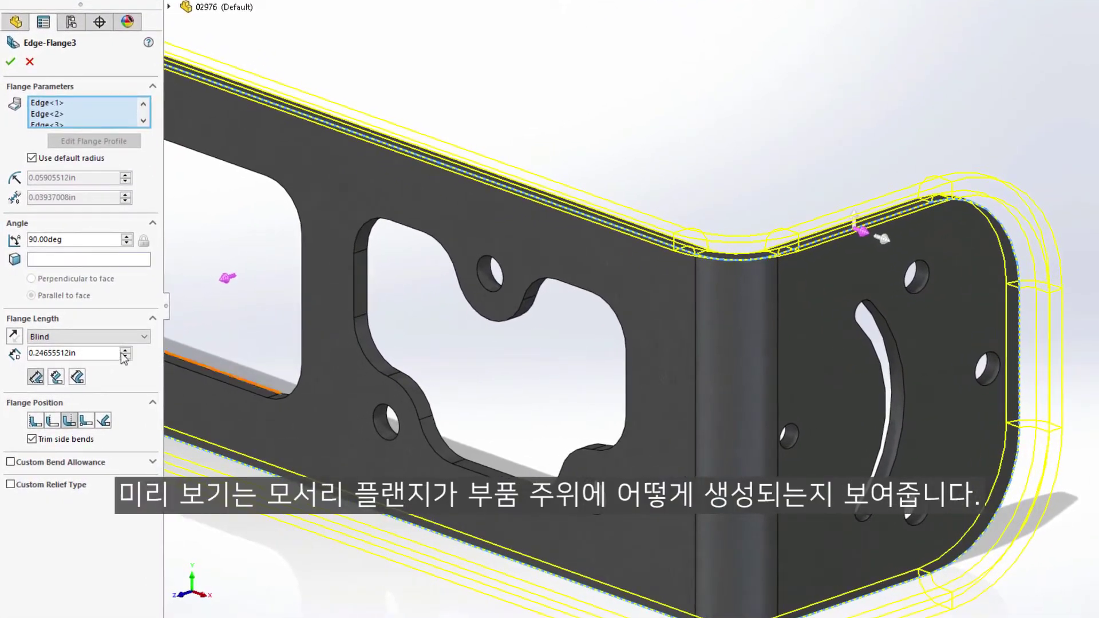
Give the edge flange a 0.375 in length with Bend Outside position and accept it.
{"action": "double_click", "coordinate": [111, 352]}
{"action": "type", "text": ".375"}
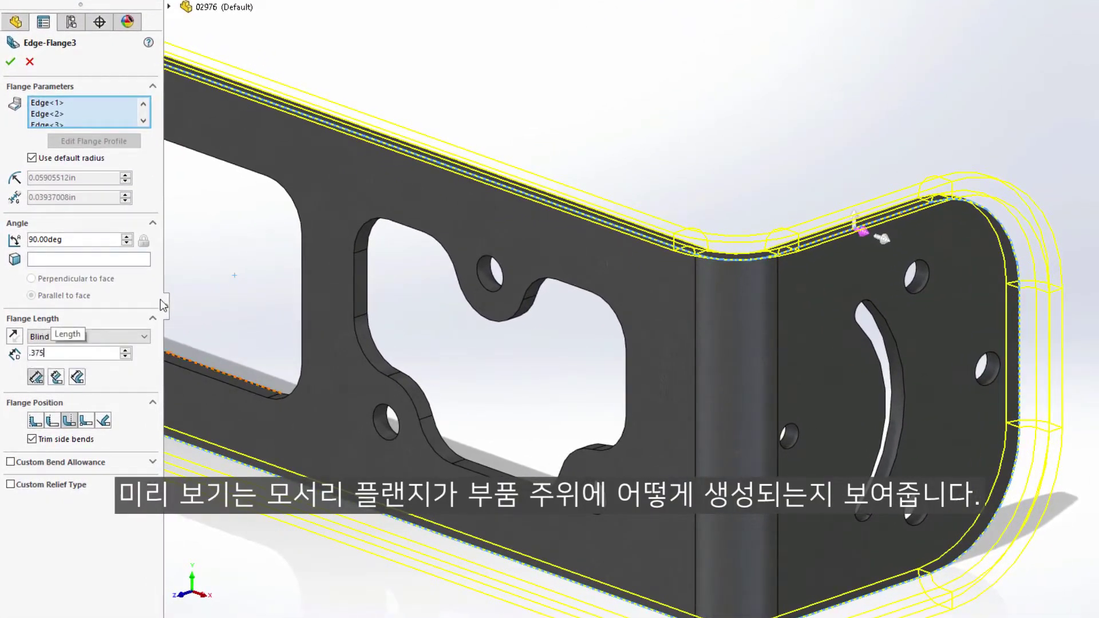
{"action": "key", "text": "Return"}
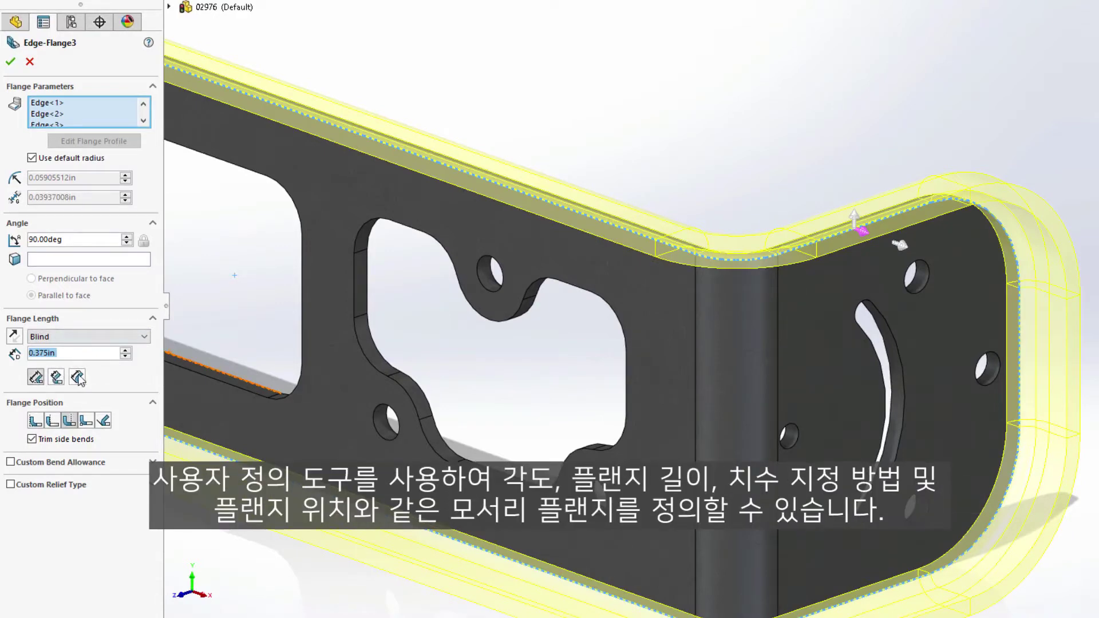
{"action": "left_click", "coordinate": [53, 421]}
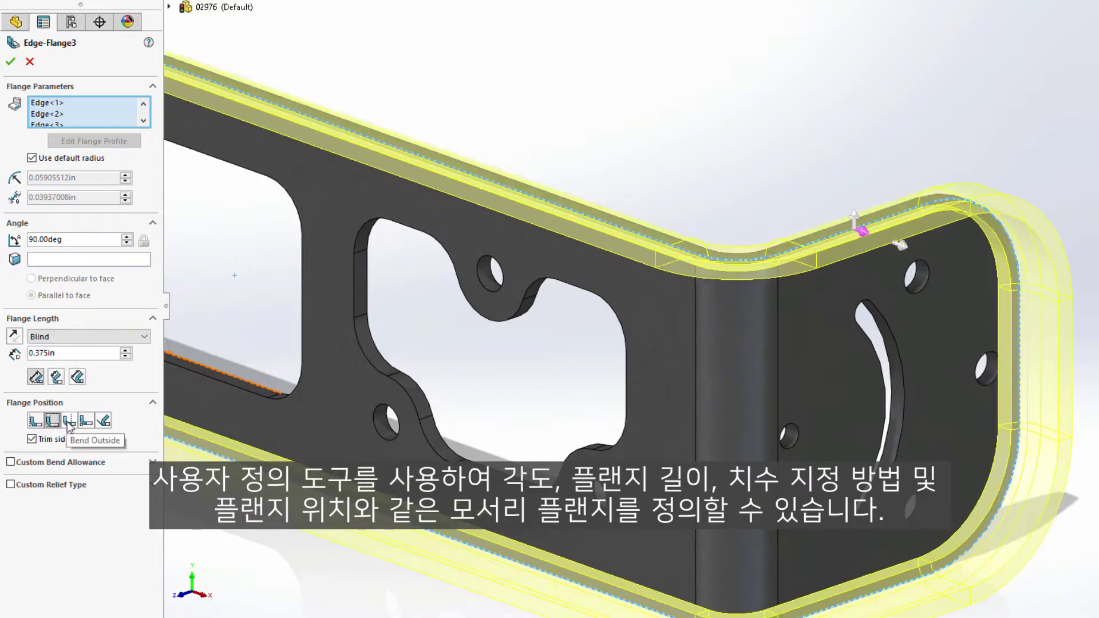
{"action": "left_click", "coordinate": [68, 421]}
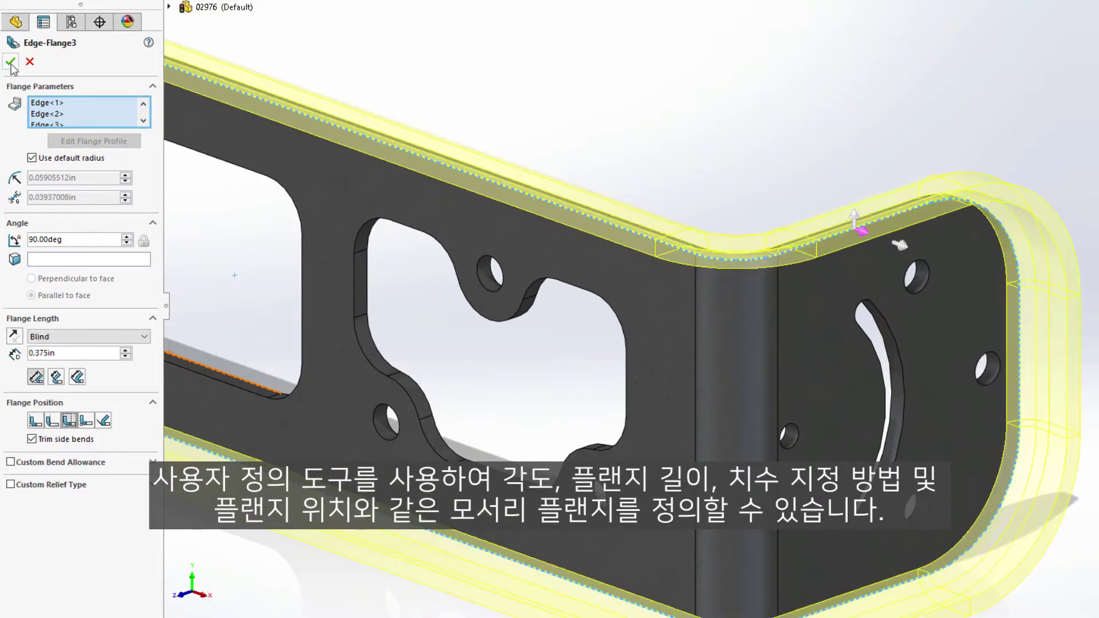
{"action": "left_click", "coordinate": [11, 62]}
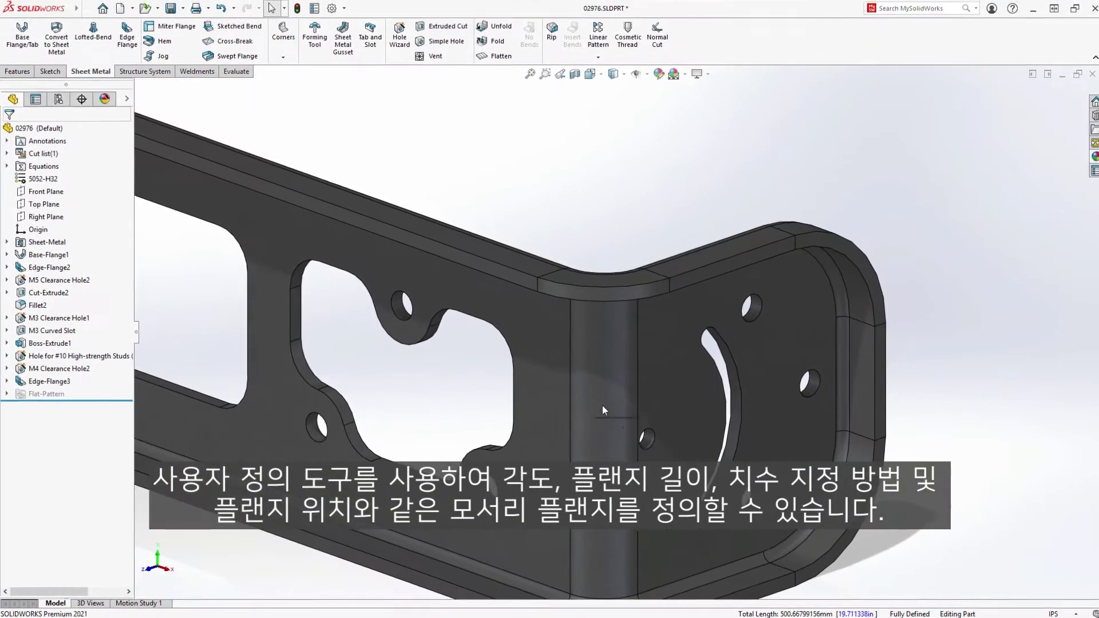
Fit the bracket in view and inspect it as a flat pattern.
{"action": "middle_click_drag", "start_coordinate": [602, 405], "coordinate": [628, 324]}
{"action": "key", "text": "f"}
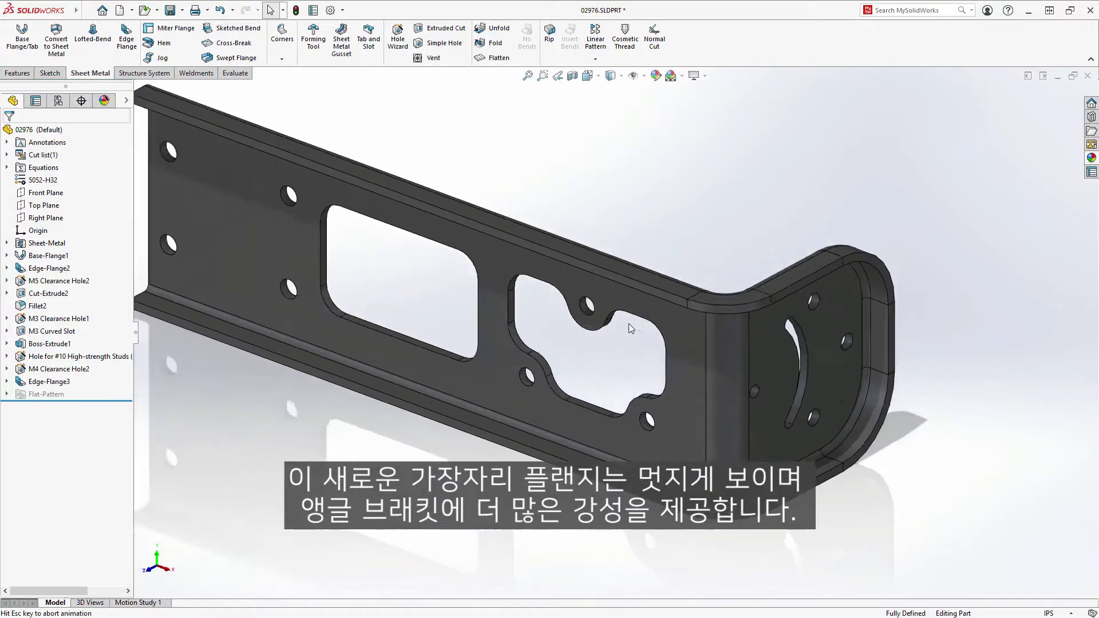
{"action": "left_click", "coordinate": [484, 59]}
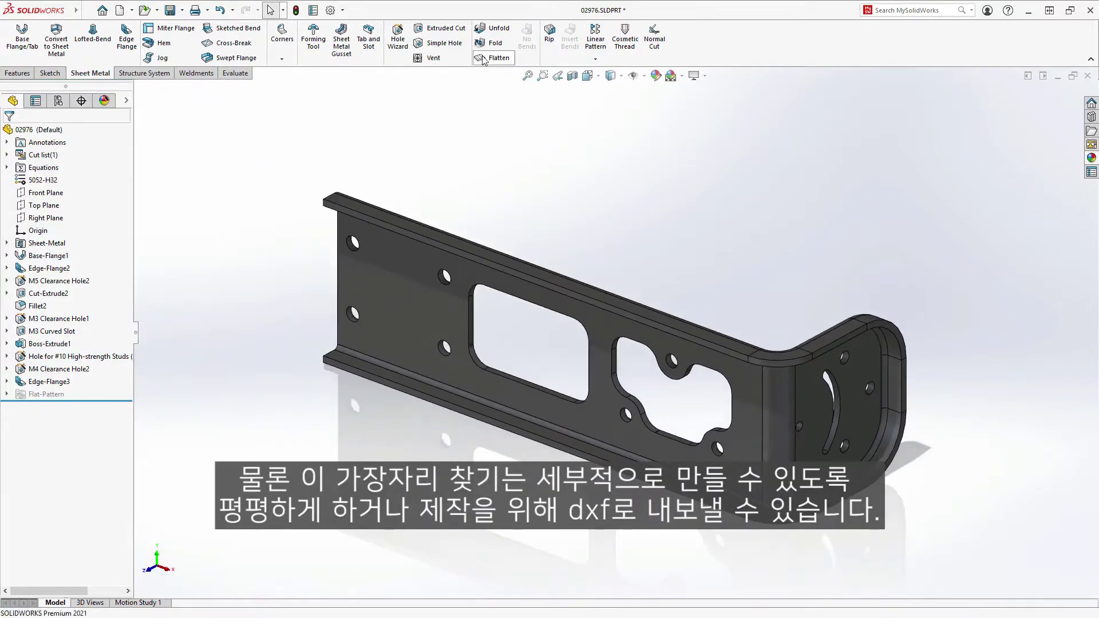
{"action": "middle_click_drag", "start_coordinate": [543, 160], "coordinate": [555, 180]}
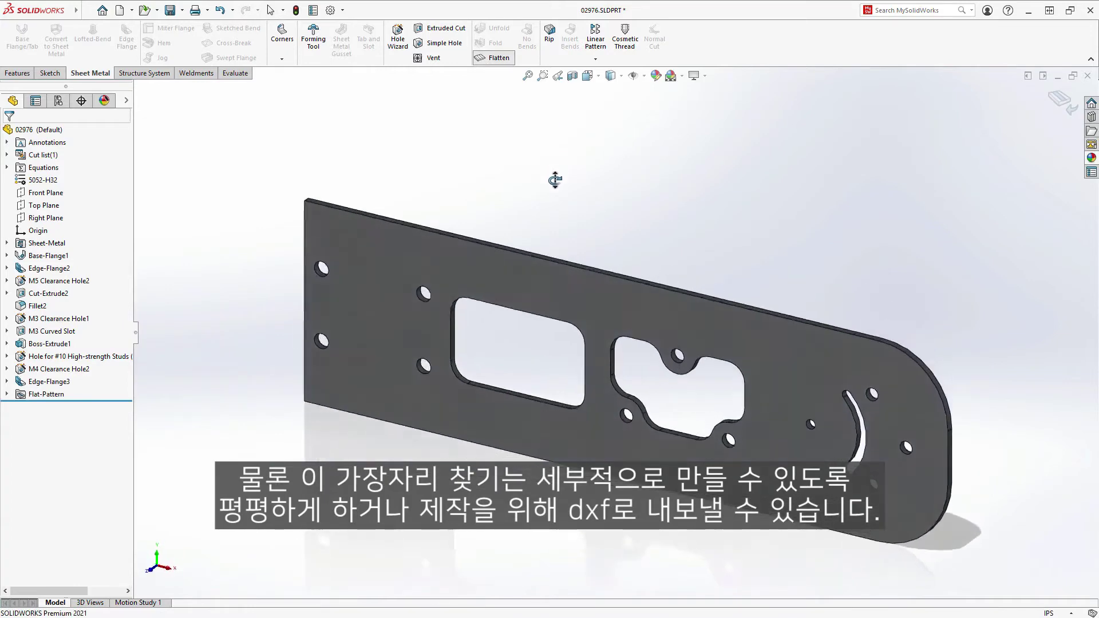
Fold the bracket back and switch to the 01066.SLDASM assembly.
{"action": "left_click", "coordinate": [491, 60]}
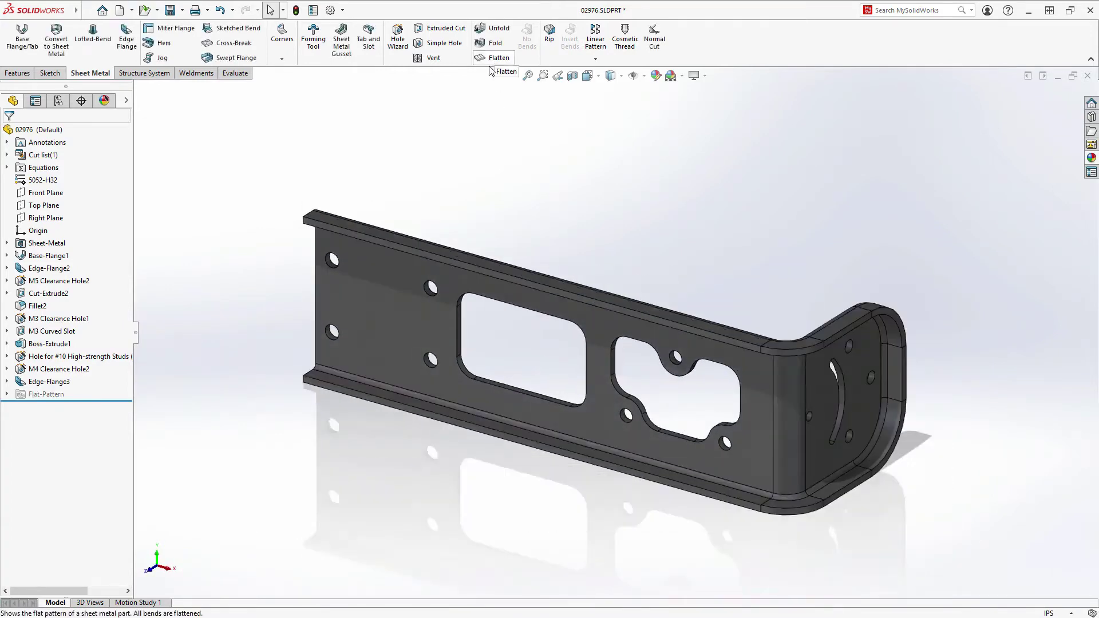
{"action": "key", "text": "ctrl+Tab"}
{"action": "left_click", "coordinate": [598, 318]}
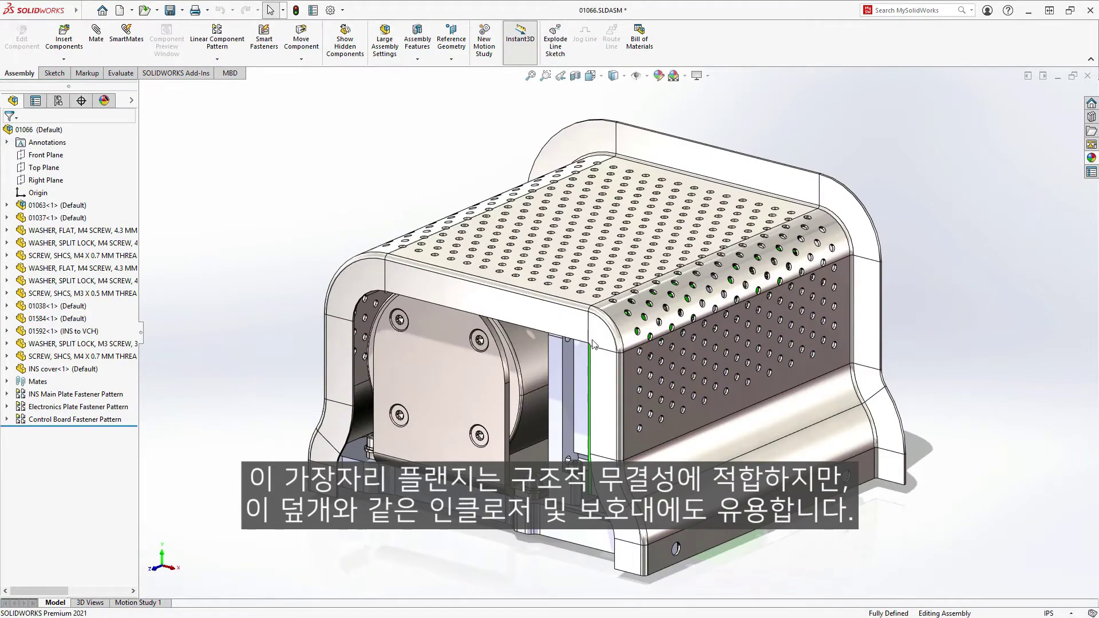
Edit the INS cover's Edge-Flange1 in place, reversing it inward and setting a 45° angle.
{"action": "middle_click_drag", "start_coordinate": [655, 331], "coordinate": [594, 273]}
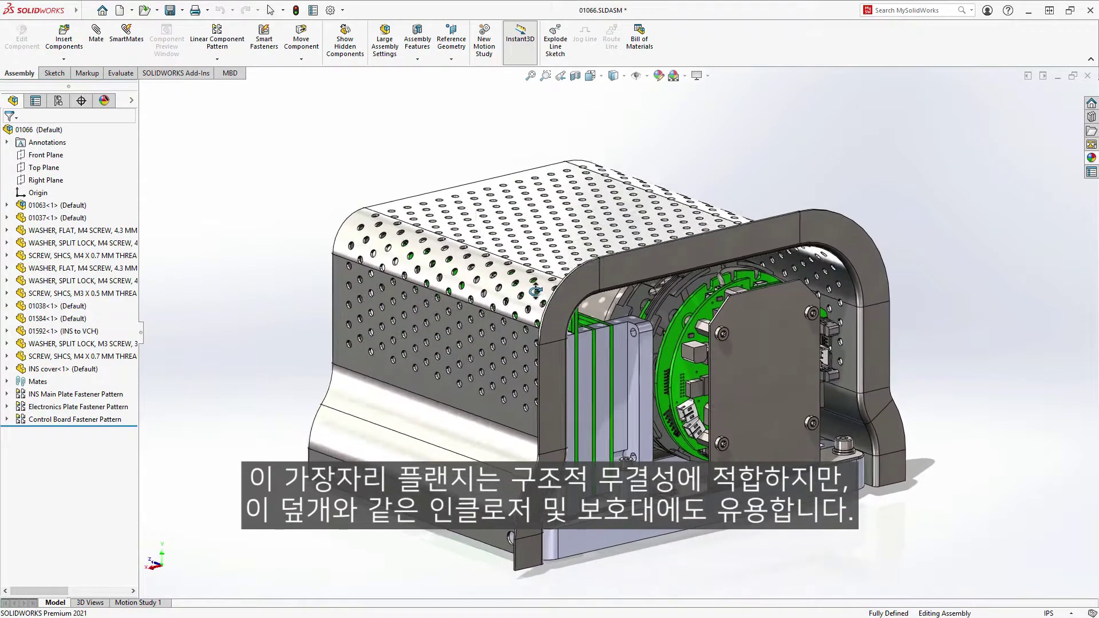
{"action": "right_click", "coordinate": [647, 267]}
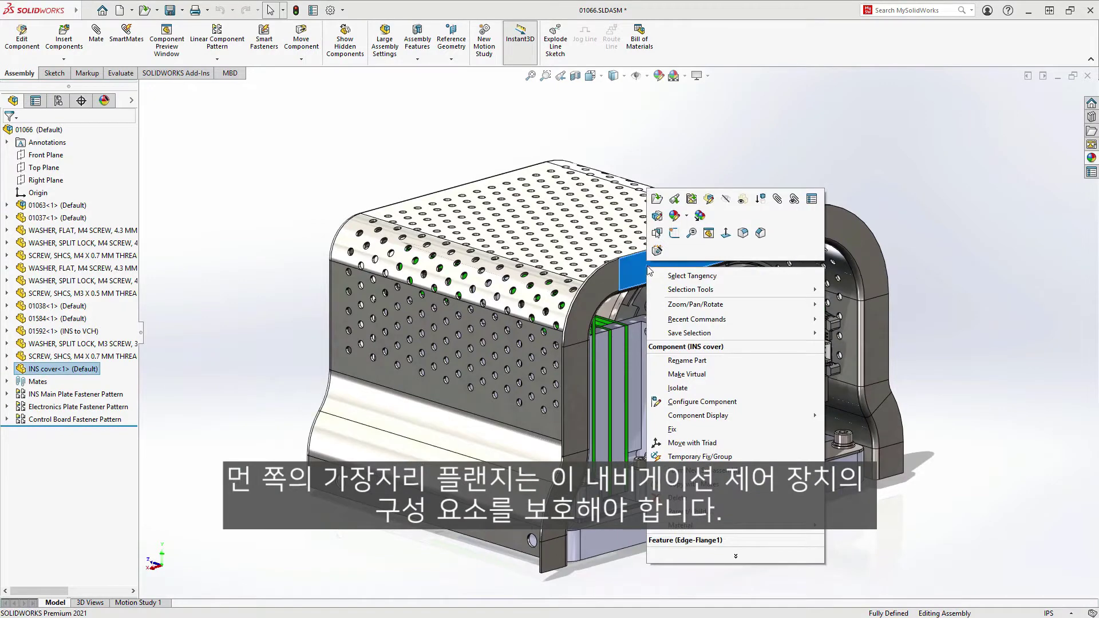
{"action": "left_click", "coordinate": [659, 216]}
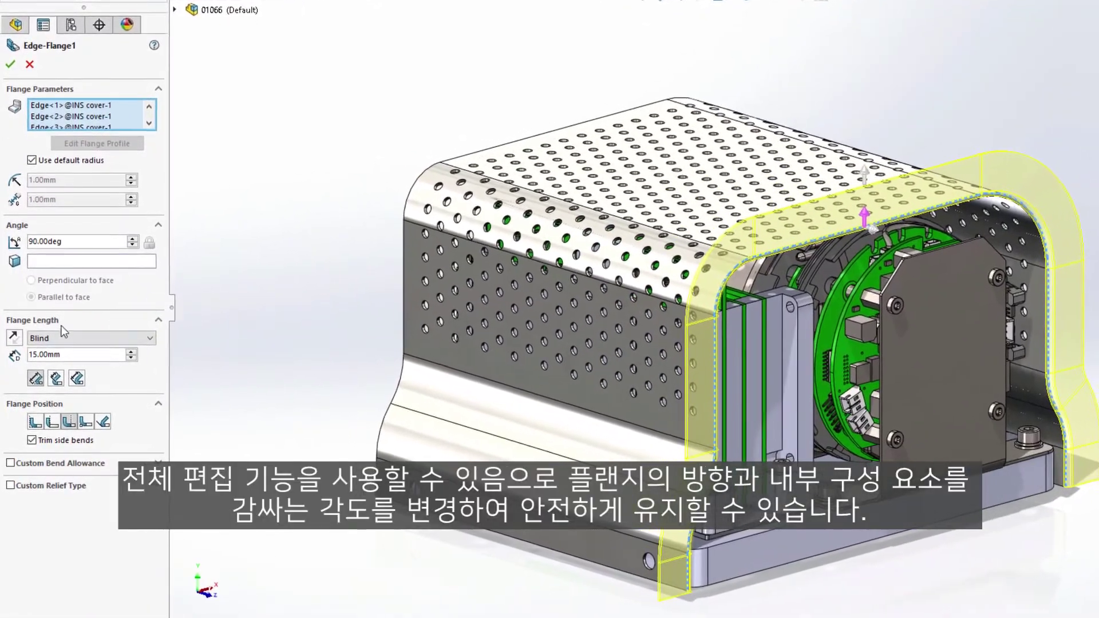
{"action": "left_click", "coordinate": [21, 340]}
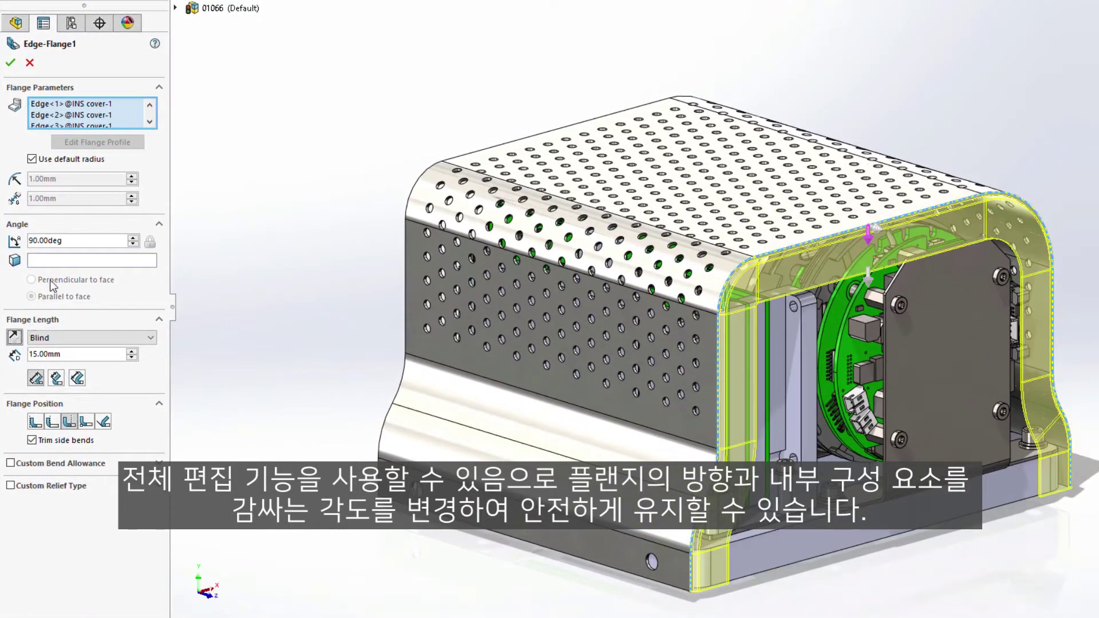
{"action": "double_click", "coordinate": [78, 242]}
{"action": "type", "text": "45"}
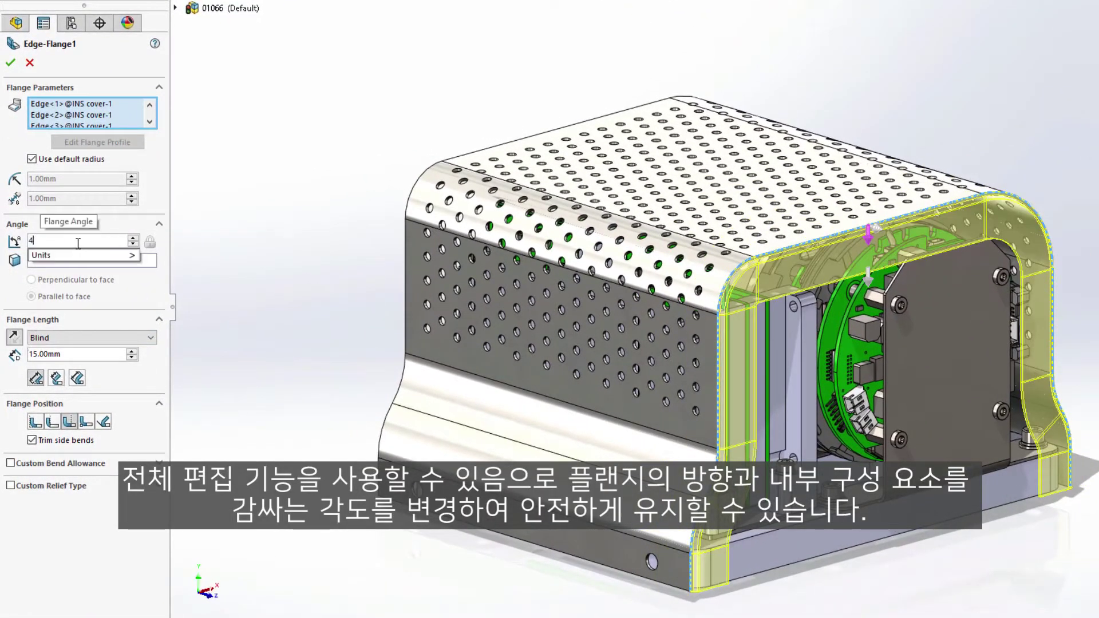
{"action": "key", "text": "Return"}
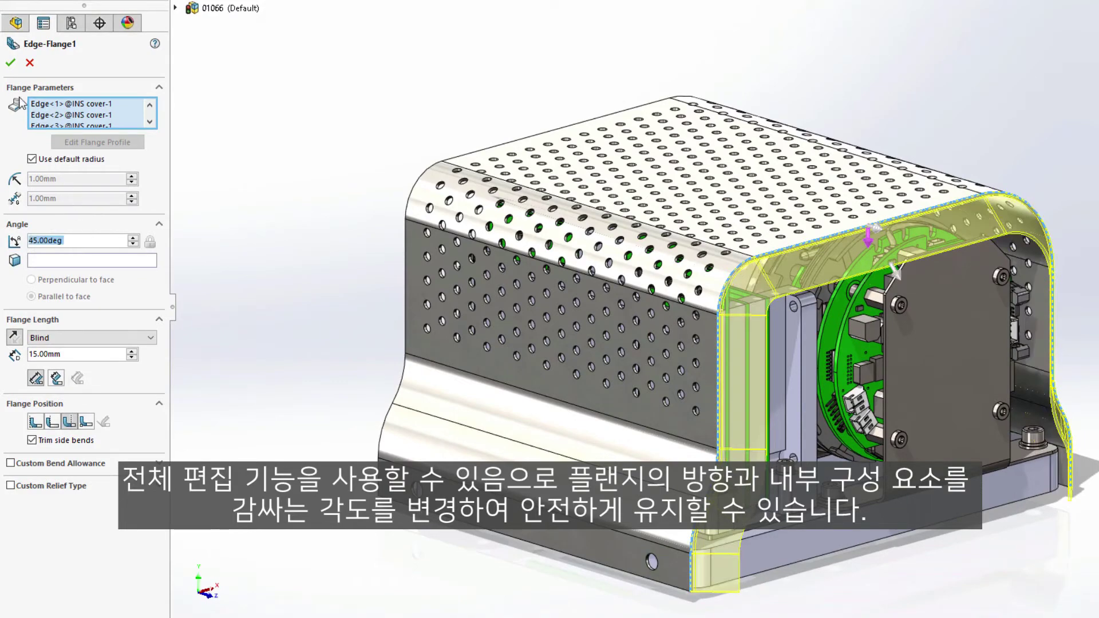
{"action": "left_click", "coordinate": [12, 63]}
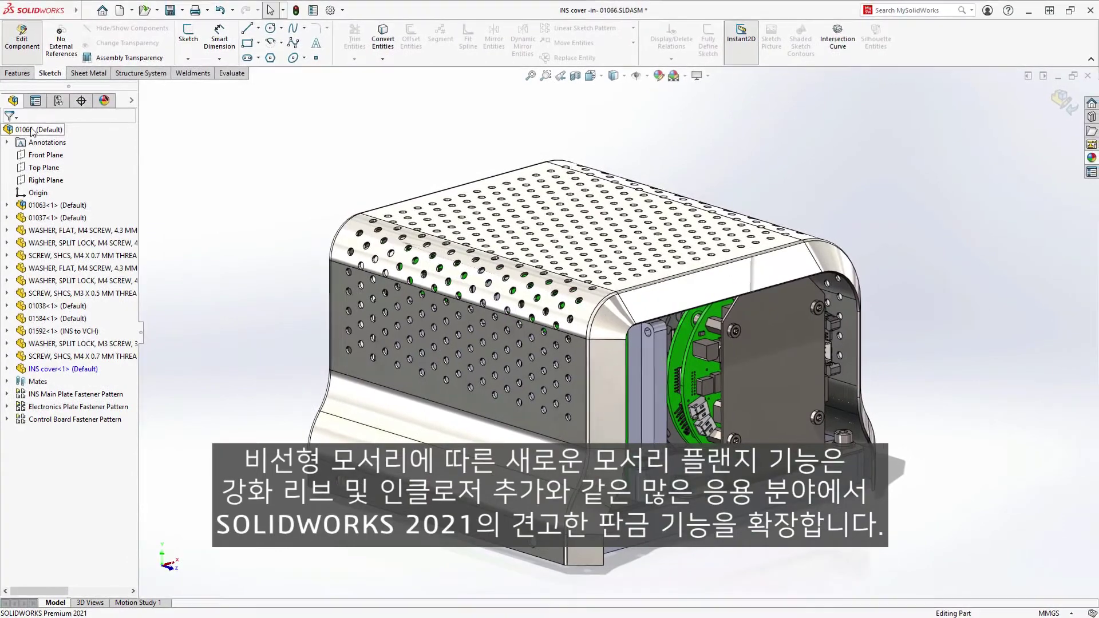
Flatten the INS cover to preview its flat pattern, refold it, then orbit the LED assembly.
{"action": "left_click", "coordinate": [91, 73]}
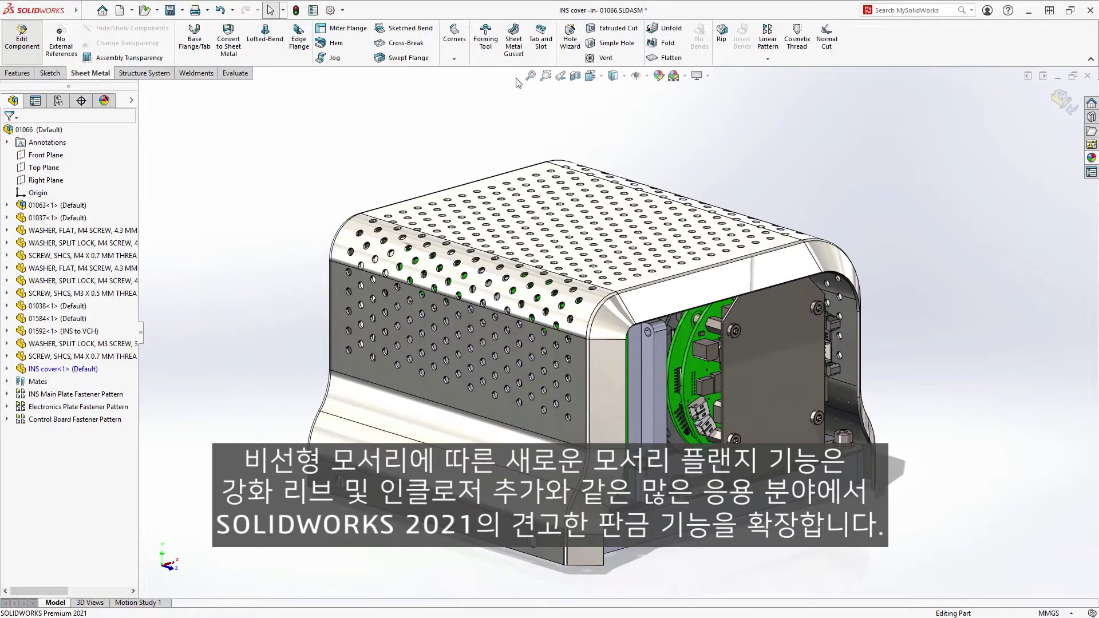
{"action": "left_click", "coordinate": [667, 58]}
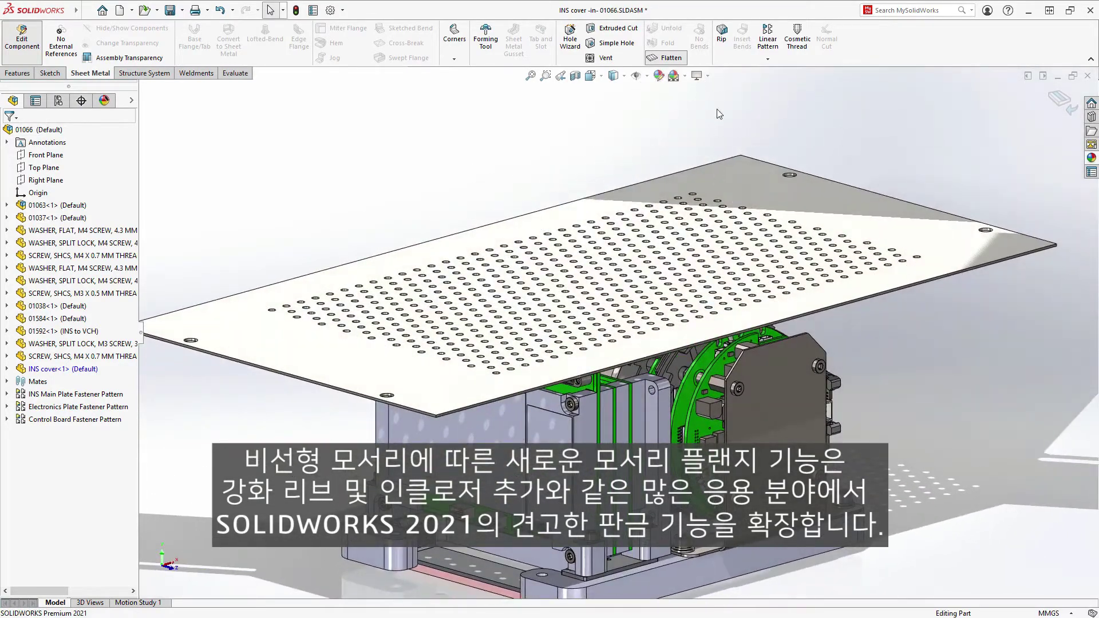
{"action": "left_click", "coordinate": [667, 63]}
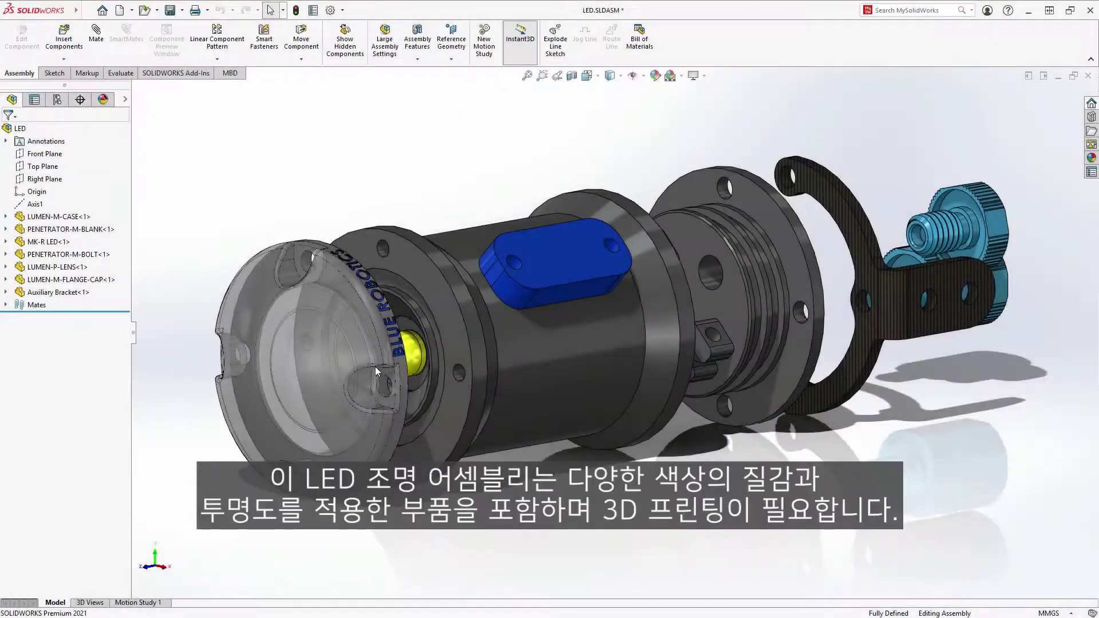
{"action": "middle_click_drag", "start_coordinate": [376, 366], "coordinate": [486, 446]}
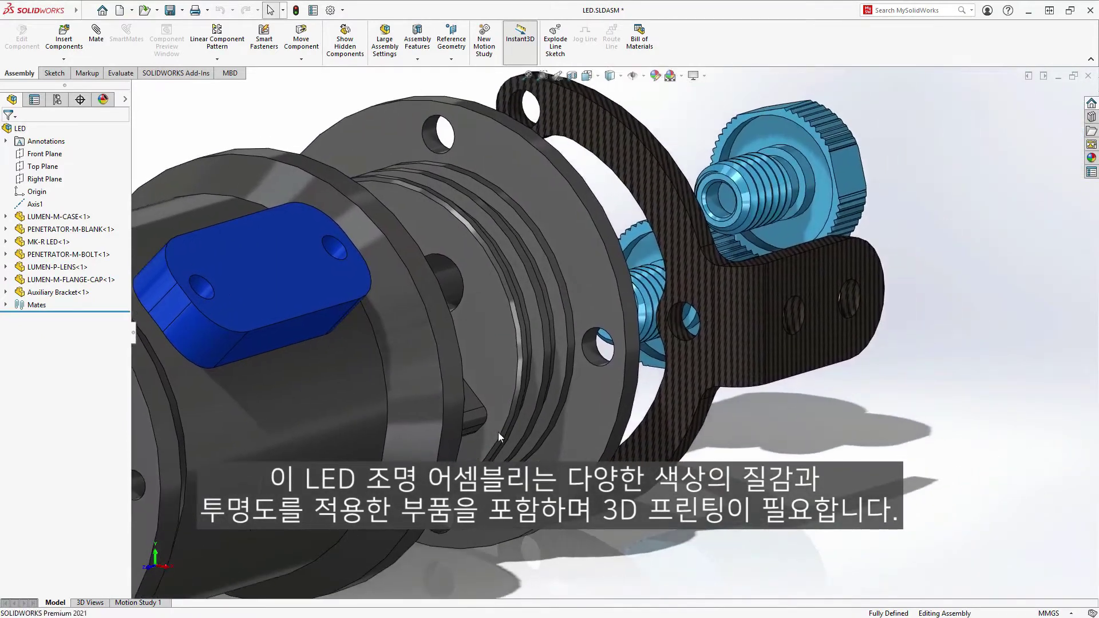
Collapse the exploded LED assembly and save it as LED.3MF with materials and appearances included.
{"action": "right_click", "coordinate": [294, 120]}
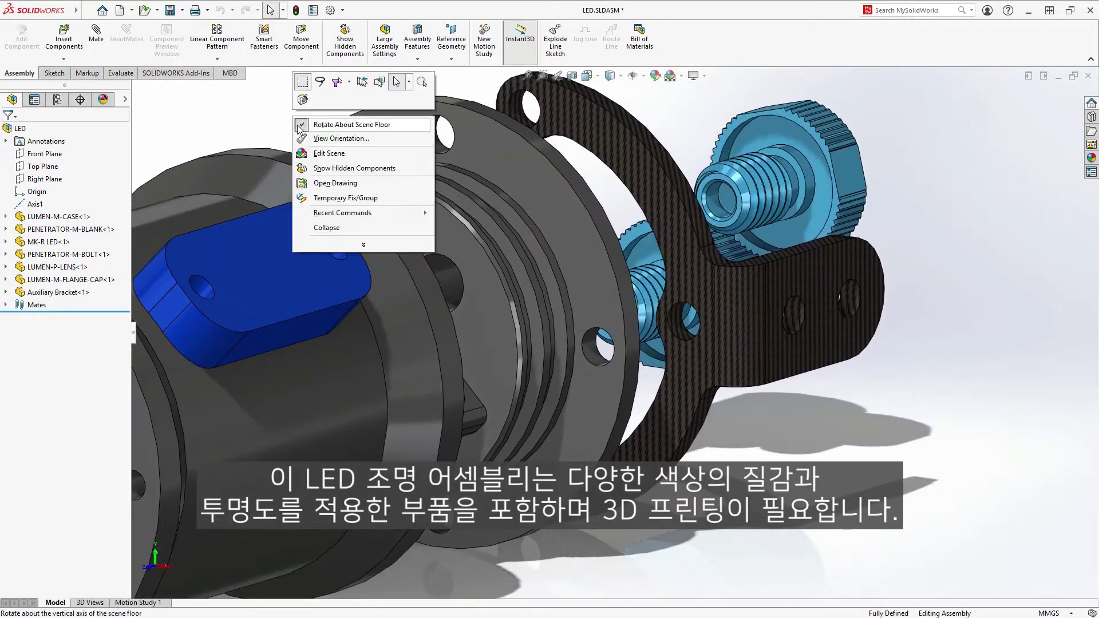
{"action": "left_click", "coordinate": [336, 230]}
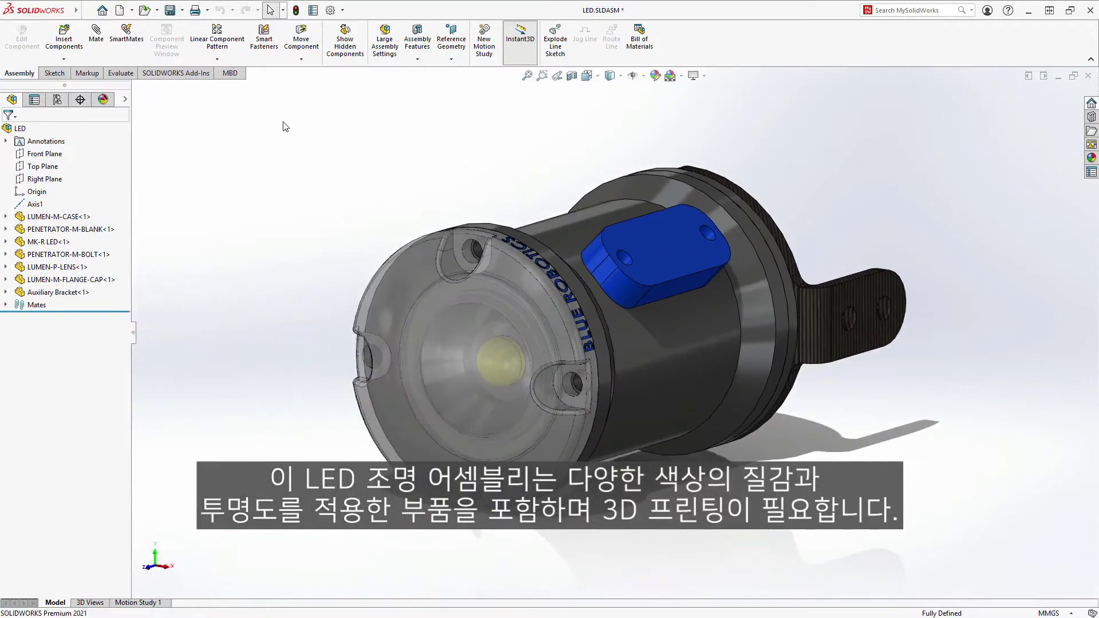
{"action": "left_click", "coordinate": [182, 11]}
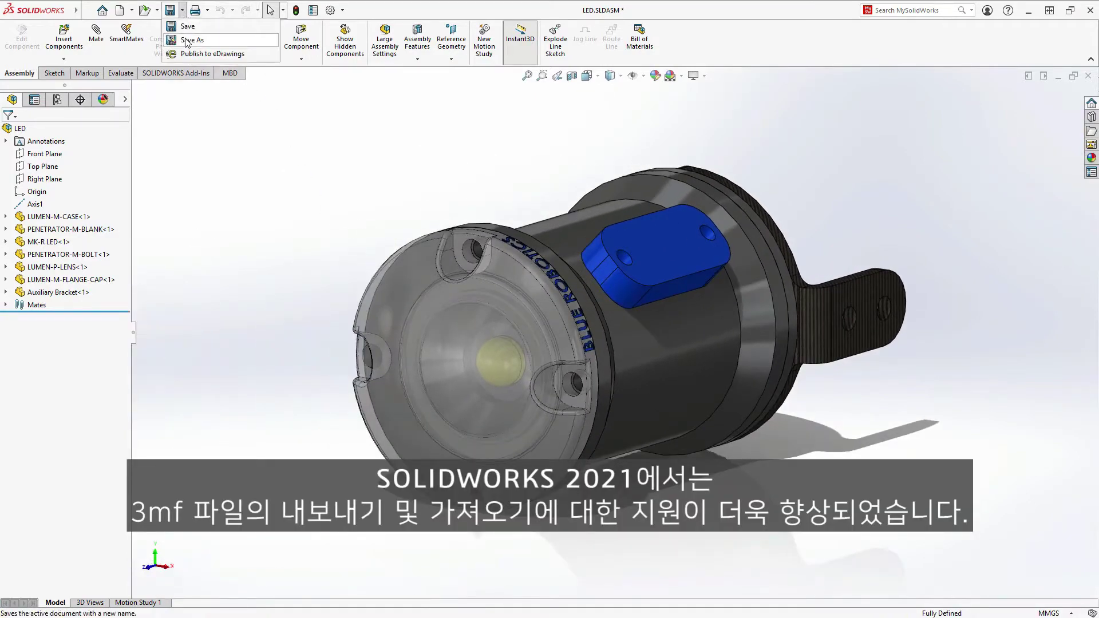
{"action": "left_click", "coordinate": [192, 39]}
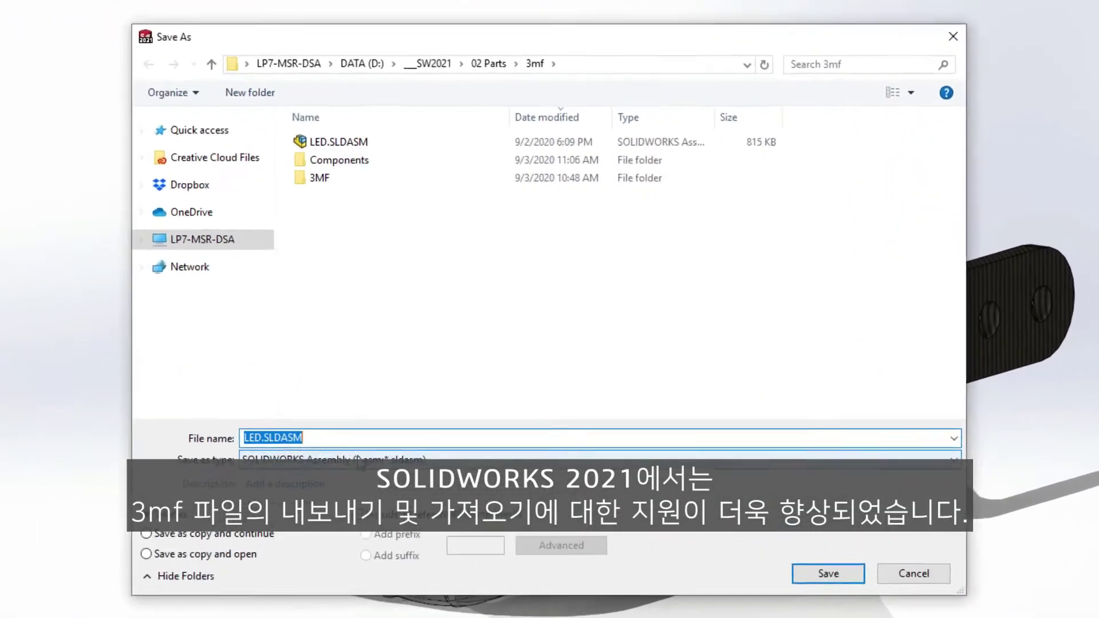
{"action": "left_click", "coordinate": [400, 436]}
{"action": "left_click", "coordinate": [394, 108]}
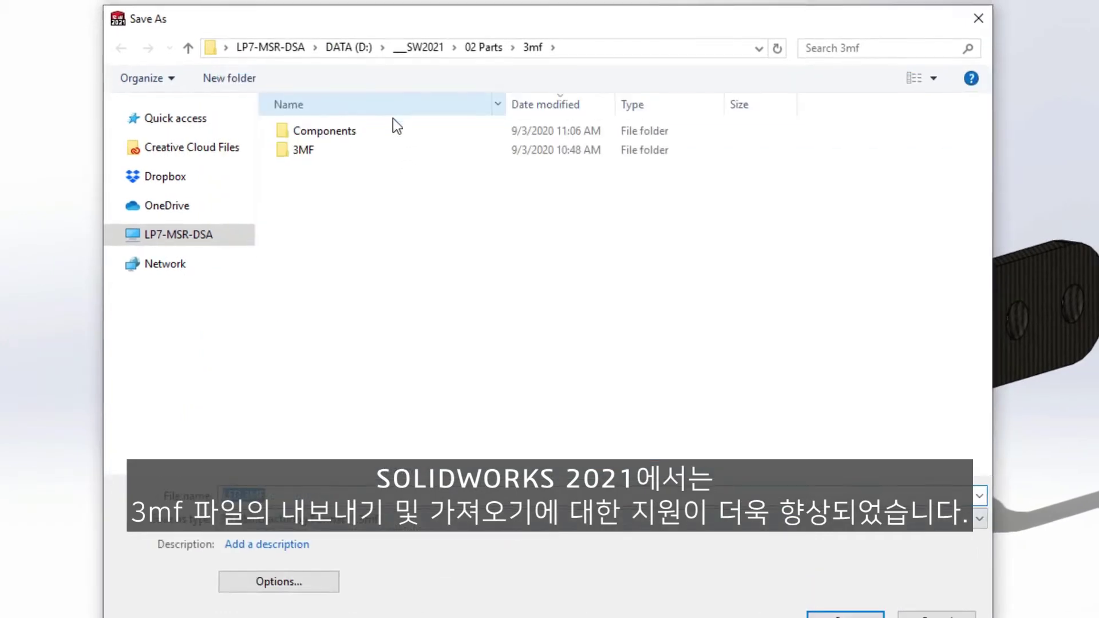
{"action": "left_click", "coordinate": [322, 587]}
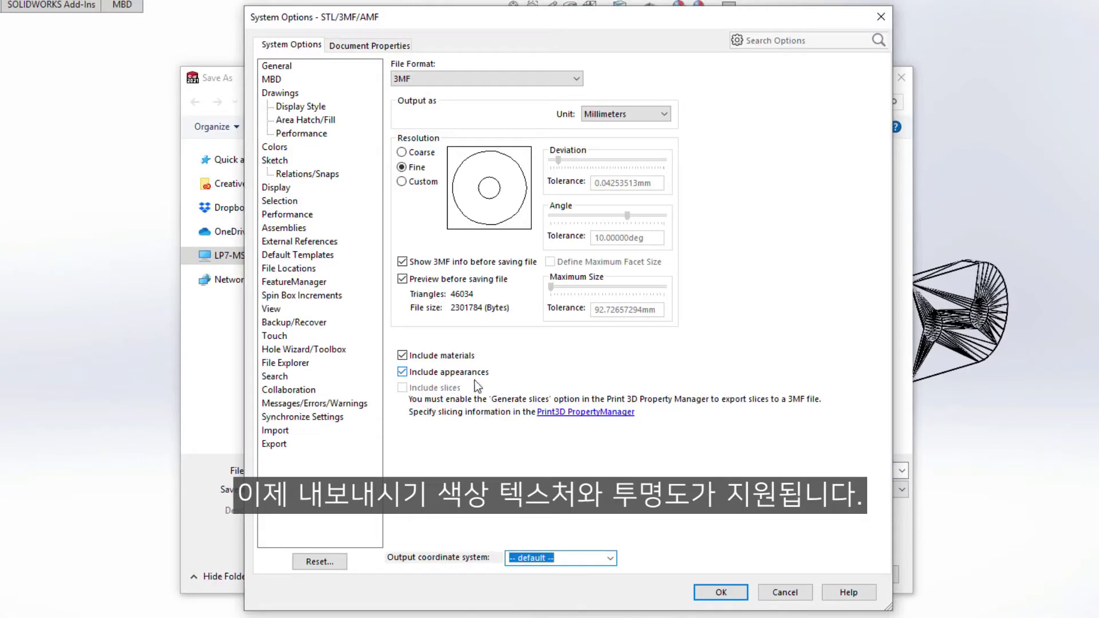
{"action": "left_click", "coordinate": [721, 591]}
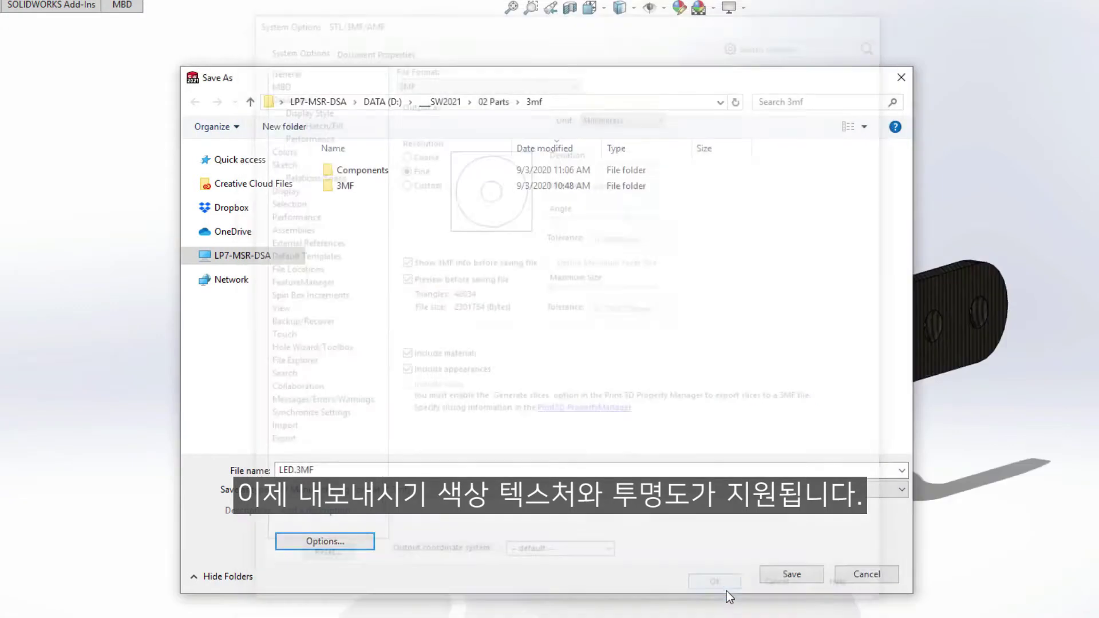
{"action": "left_click", "coordinate": [787, 578]}
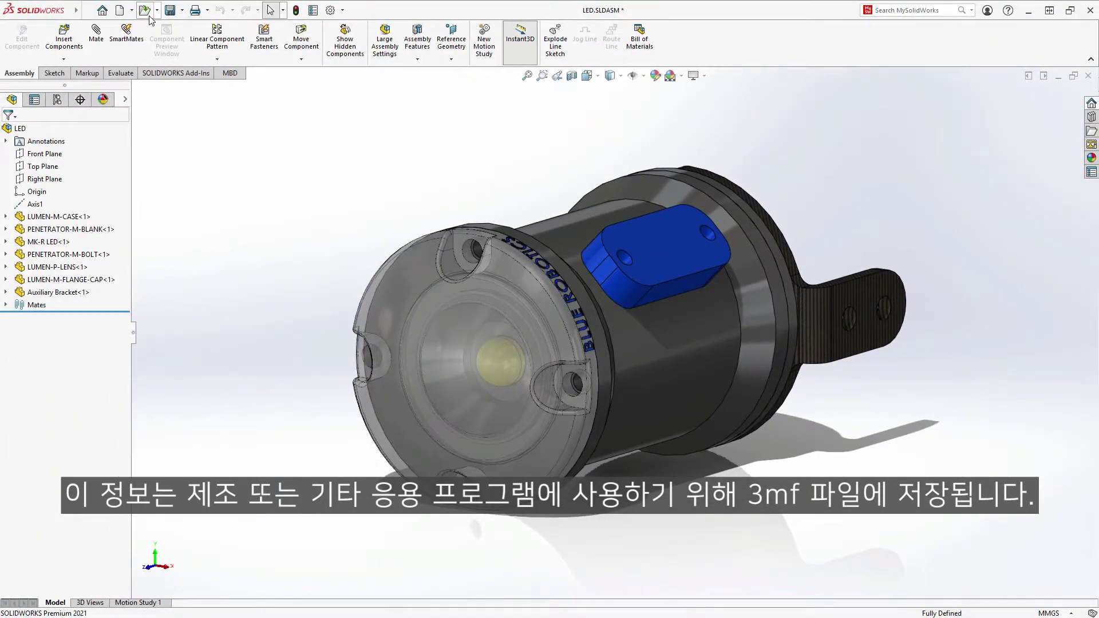
Open the exported LED.3MF as a new assembly and orbit to inspect it.
{"action": "left_click", "coordinate": [147, 12]}
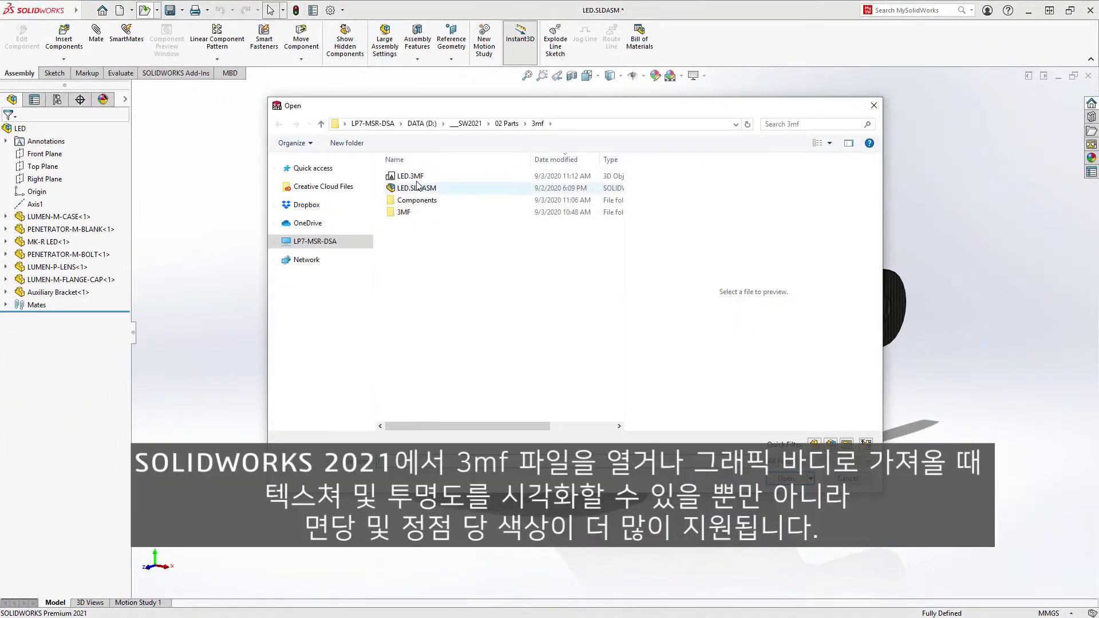
{"action": "left_click", "coordinate": [426, 177]}
{"action": "double_click", "coordinate": [426, 177]}
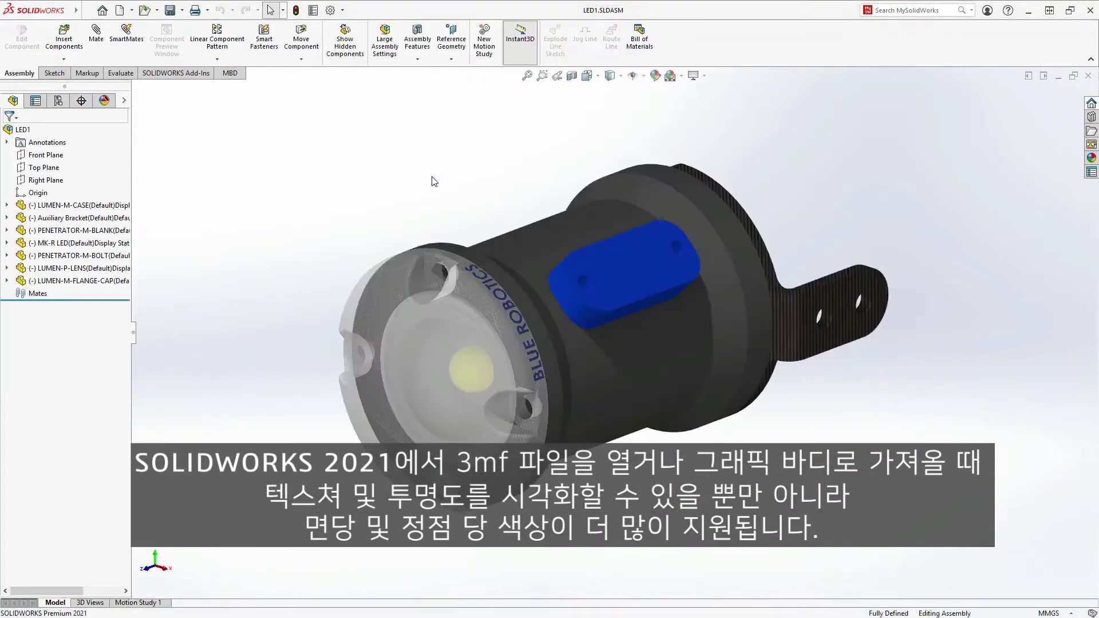
{"action": "mouse_move", "coordinate": [514, 194]}
{"action": "middle_mouse_down"}
{"action": "mouse_move", "coordinate": [429, 172]}
{"action": "mouse_move", "coordinate": [355, 169]}
{"action": "mouse_move", "coordinate": [487, 174]}
{"action": "mouse_move", "coordinate": [495, 191]}
{"action": "middle_mouse_up"}
Pull the lens away with Move with Triad to expose the LED, then view the bracket closely.
{"action": "left_click", "coordinate": [345, 295]}
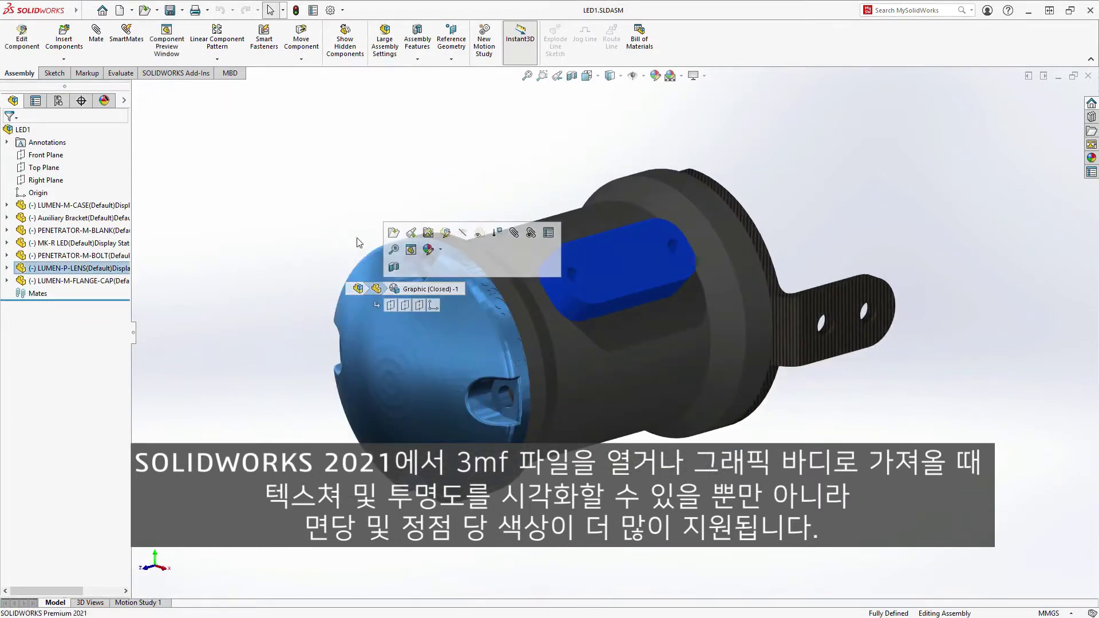
{"action": "right_click", "coordinate": [352, 293]}
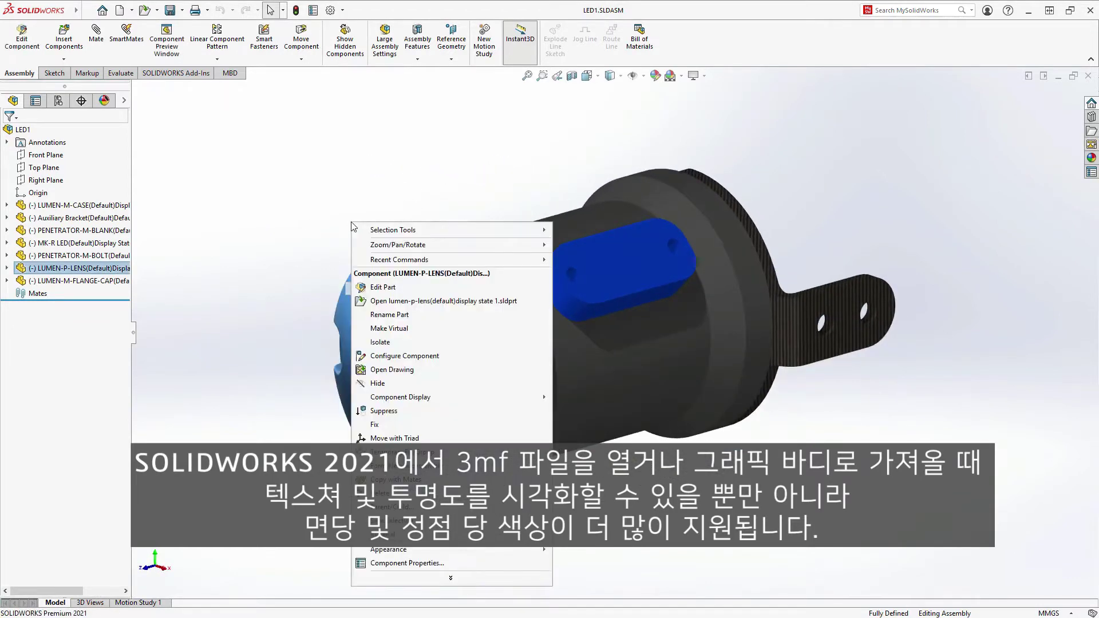
{"action": "left_click", "coordinate": [390, 438]}
{"action": "left_click_drag", "start_coordinate": [372, 391], "coordinate": [233, 411]}
{"action": "middle_click_drag", "start_coordinate": [283, 414], "coordinate": [334, 403]}
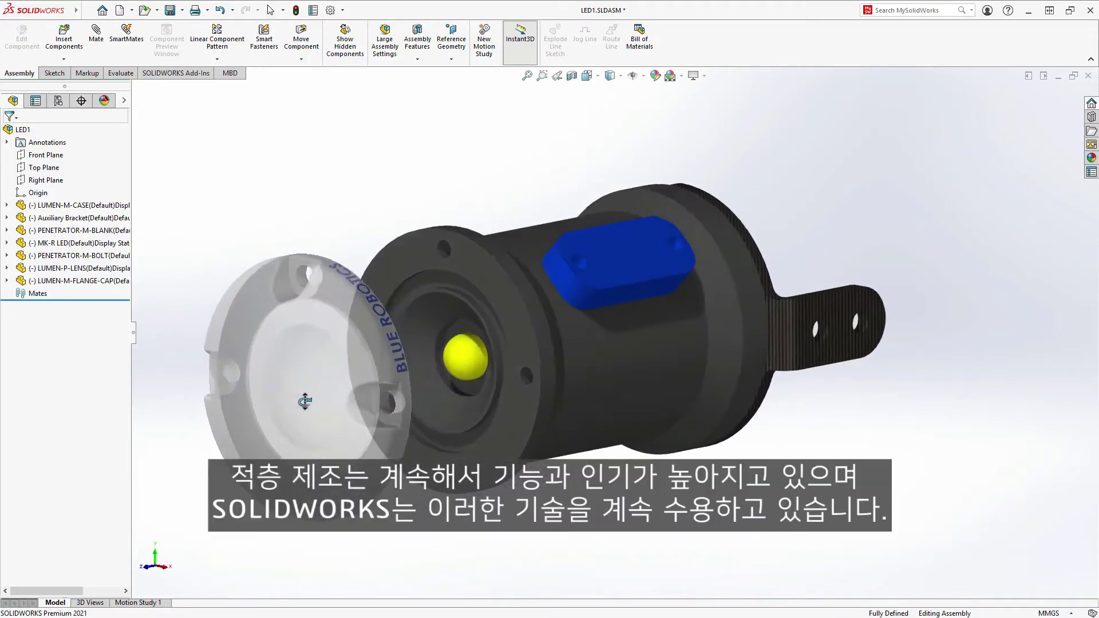
{"action": "scroll", "coordinate": [792, 334], "scroll_direction": "down", "scroll_amount": 6}
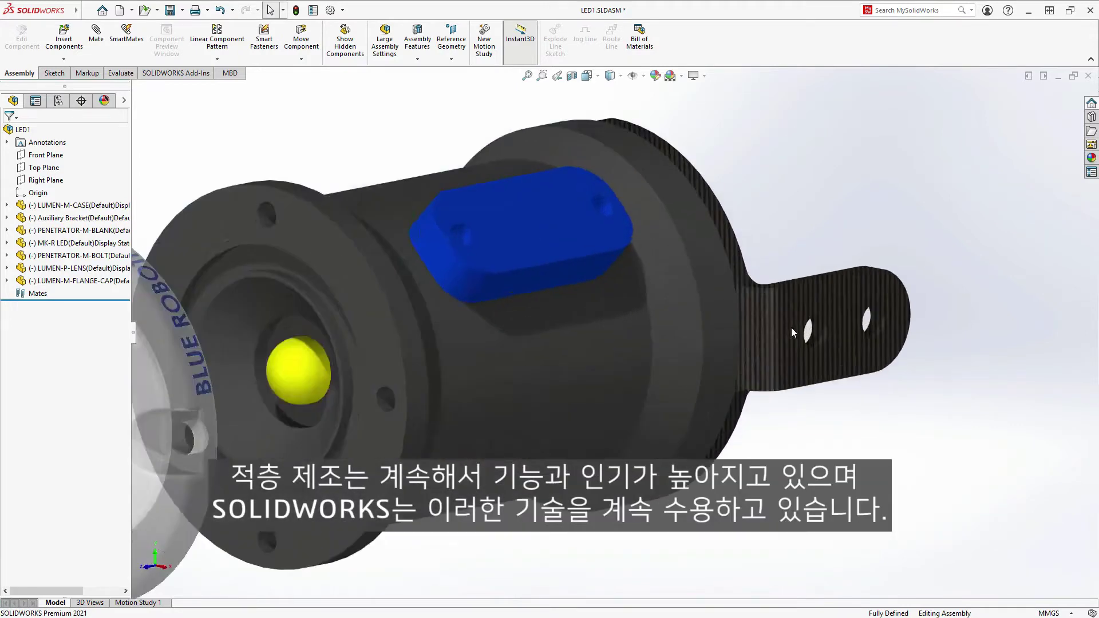
{"action": "middle_click_drag", "start_coordinate": [790, 338], "coordinate": [764, 325]}
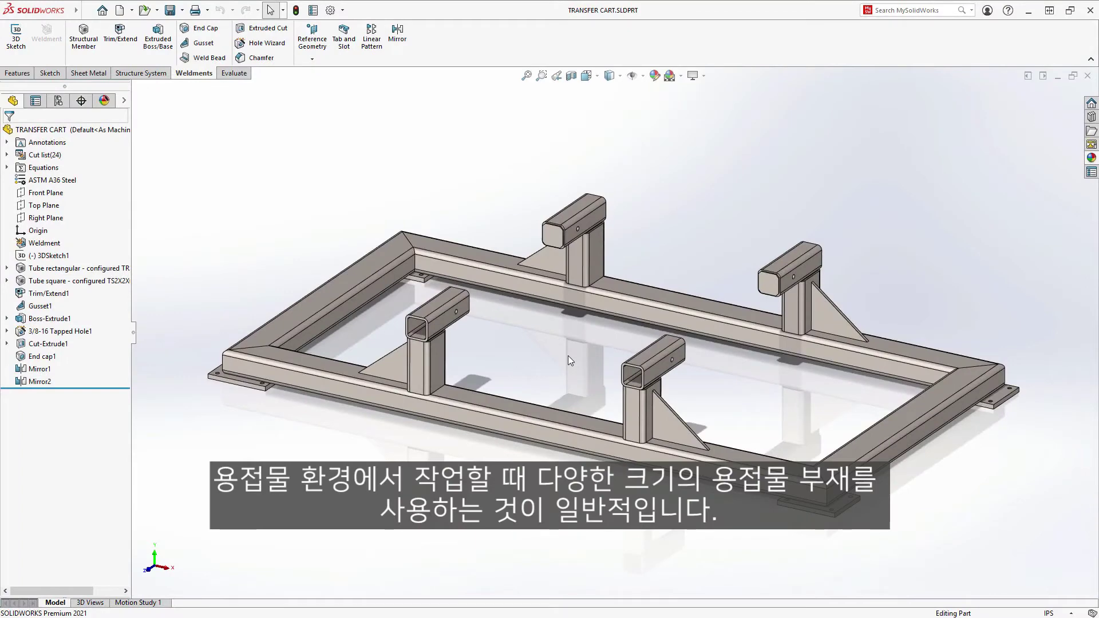
Edit Trim/Extend1 from a top tube and preview end-butt and miter corner types.
{"action": "middle_click_drag", "start_coordinate": [580, 362], "coordinate": [542, 332]}
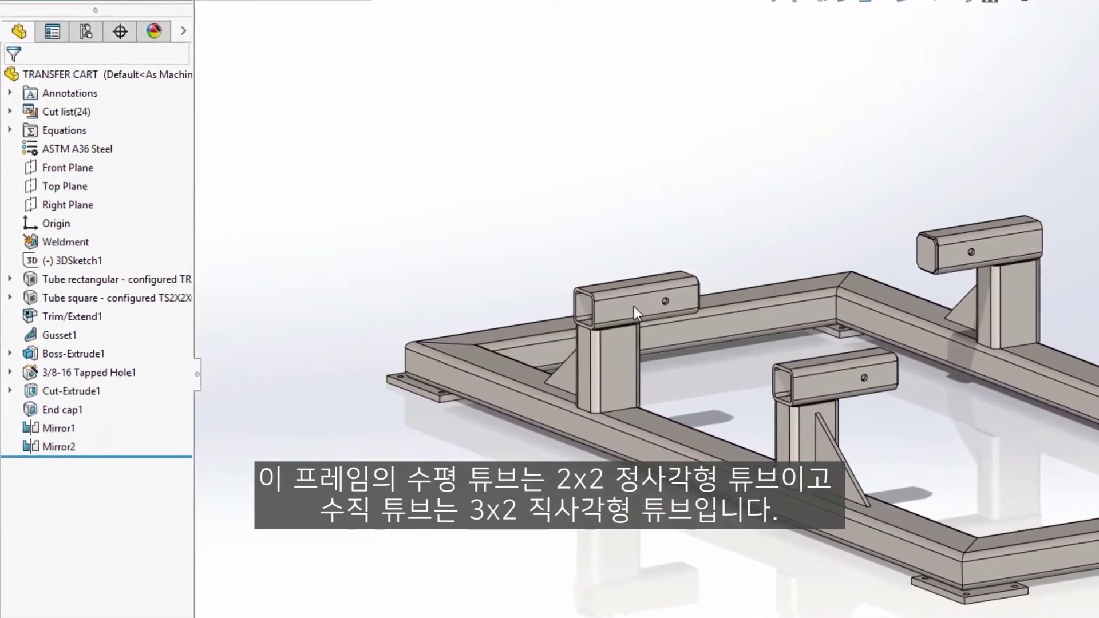
{"action": "left_click", "coordinate": [643, 307]}
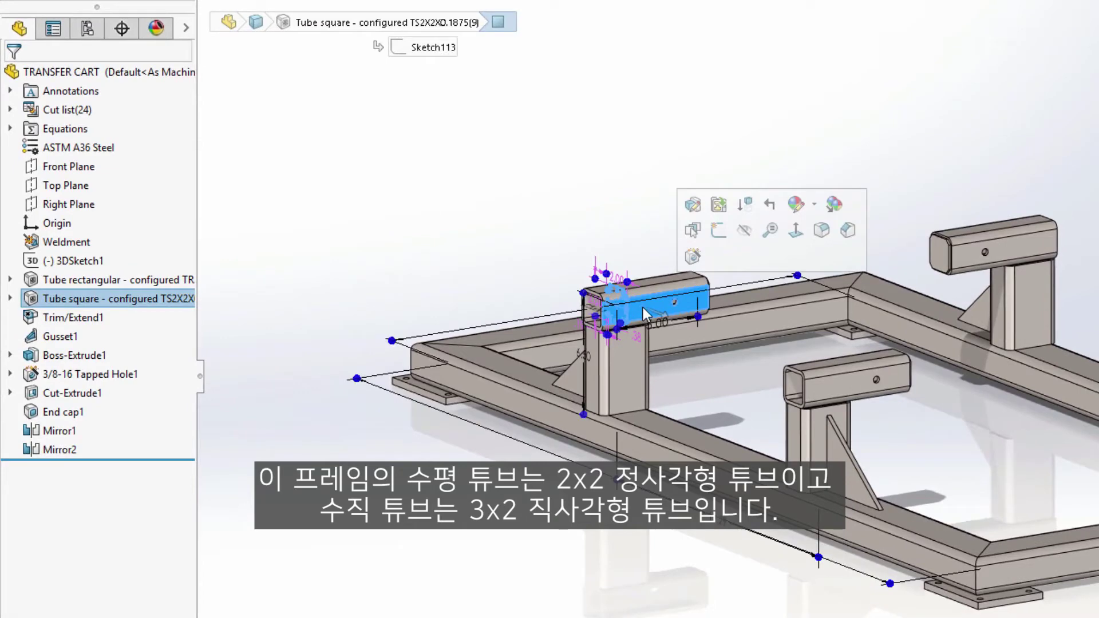
{"action": "left_click", "coordinate": [65, 317]}
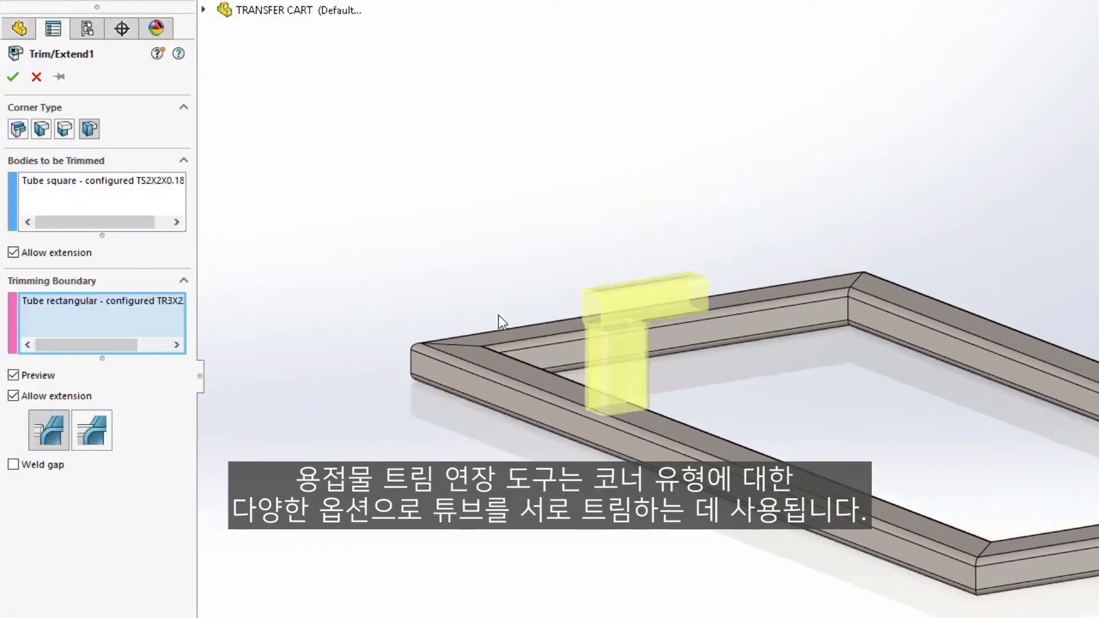
{"action": "scroll", "coordinate": [649, 352], "scroll_direction": "down", "scroll_amount": 4}
{"action": "scroll", "coordinate": [669, 323], "scroll_direction": "down", "scroll_amount": 2}
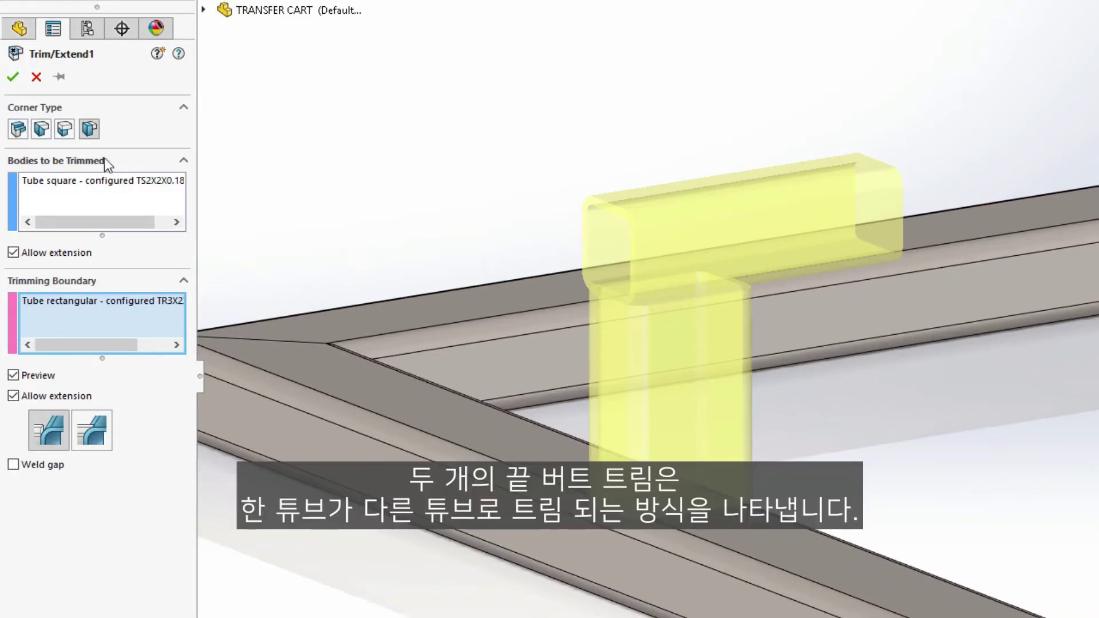
{"action": "left_click", "coordinate": [69, 133]}
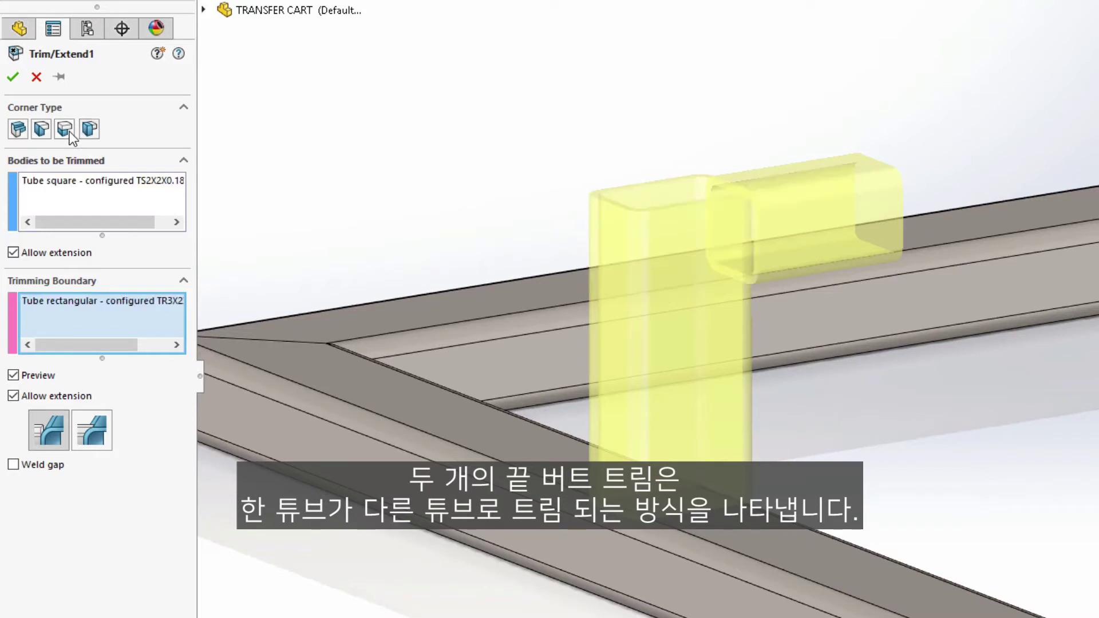
{"action": "left_click", "coordinate": [42, 131]}
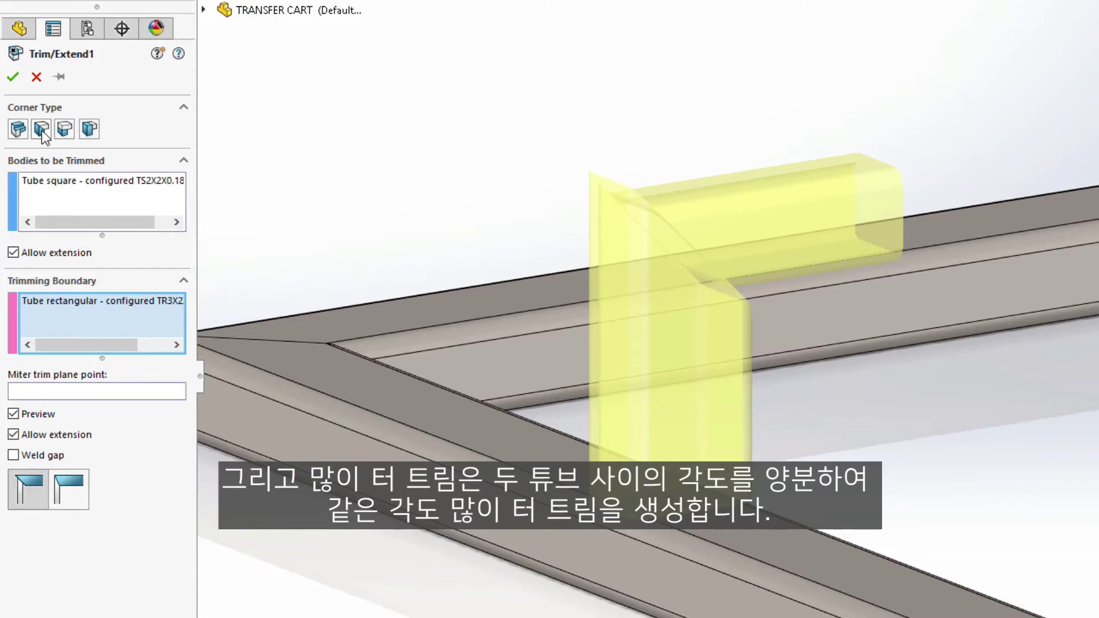
Set the corner type to flush miter, apply the trim, and view the whole frame.
{"action": "middle_click_drag", "start_coordinate": [526, 365], "coordinate": [486, 341]}
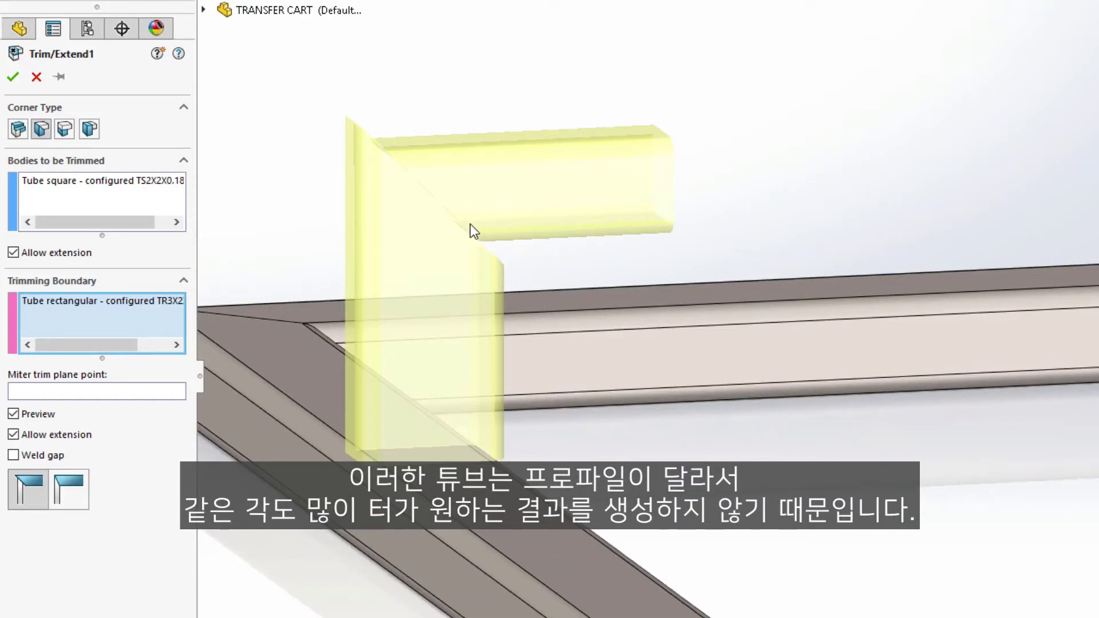
{"action": "left_click", "coordinate": [59, 497]}
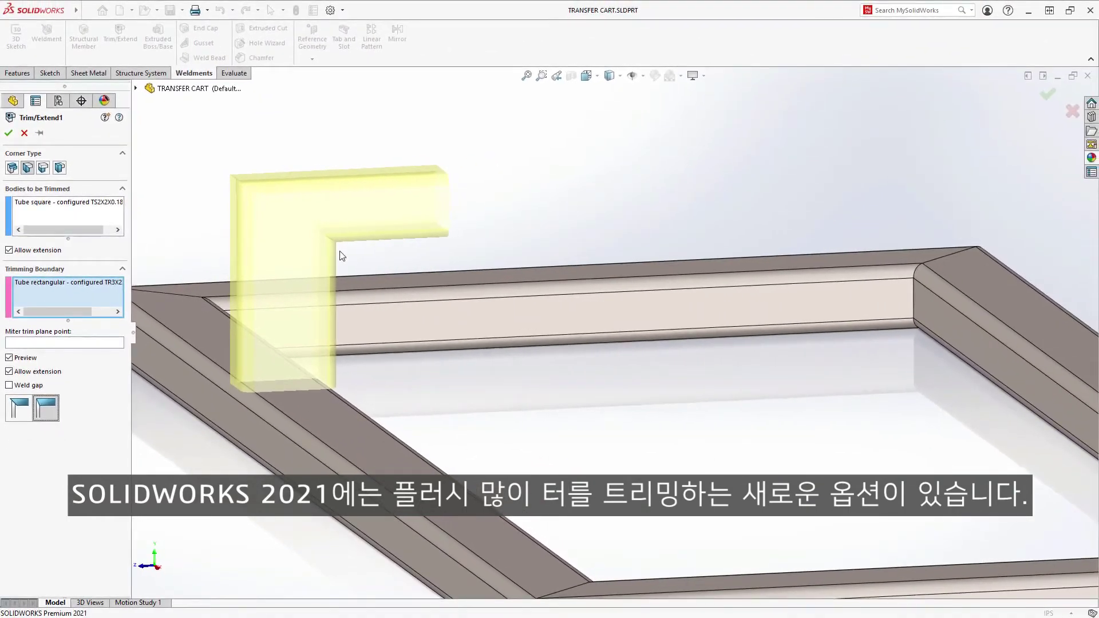
{"action": "left_click", "coordinate": [9, 133]}
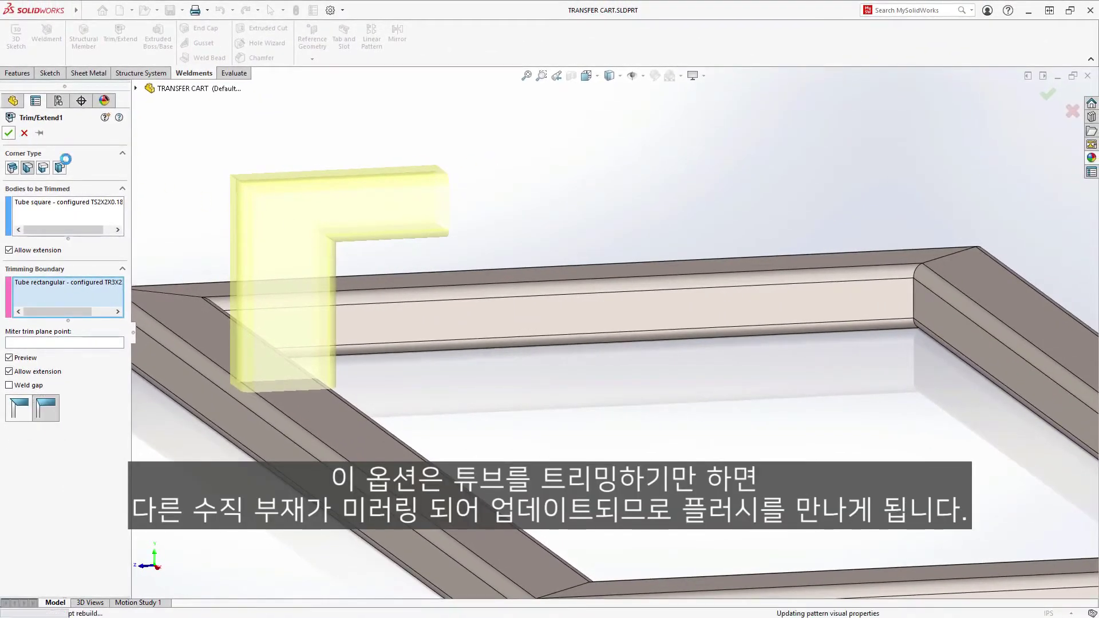
{"action": "key", "text": "f"}
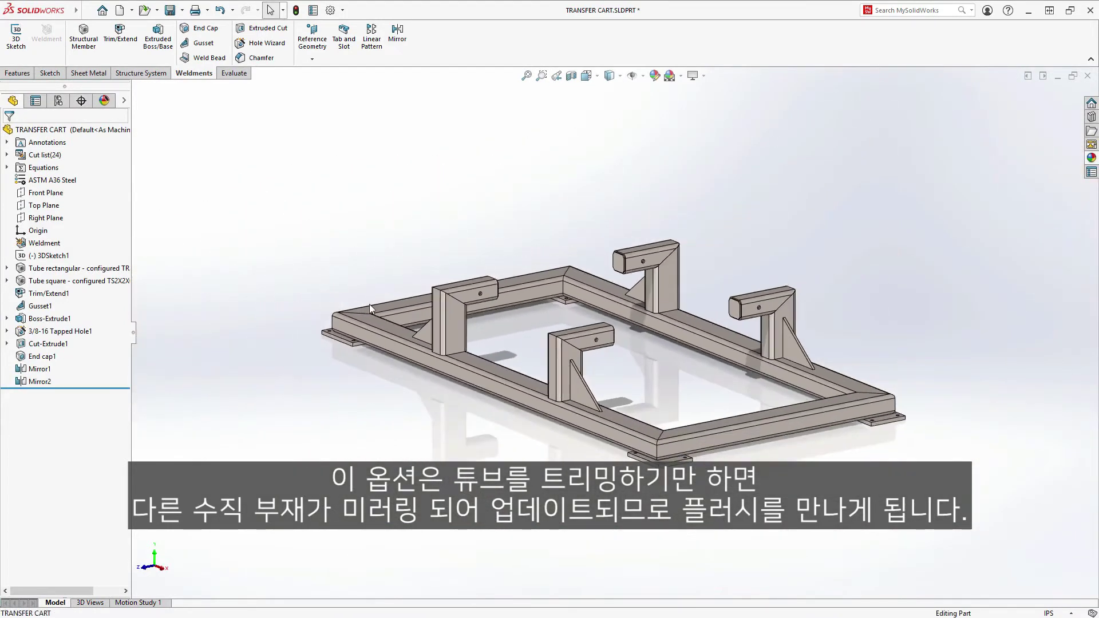
{"action": "middle_click_drag", "start_coordinate": [370, 304], "coordinate": [443, 349]}
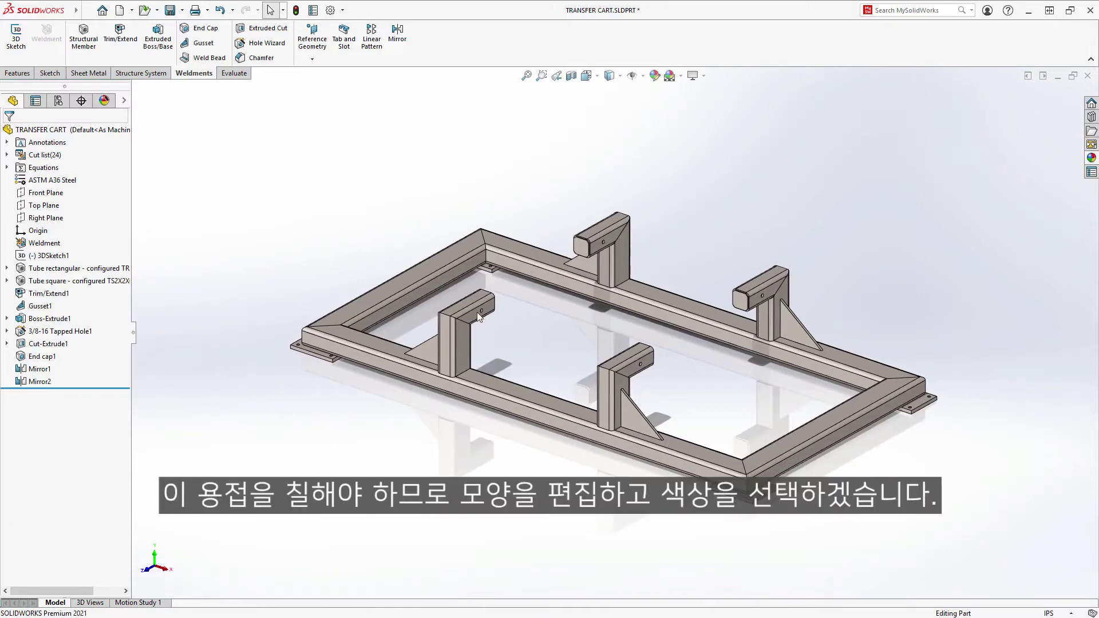
Try green and yellow-olive swatches, then a custom bright green (RGB 45, 247, 0) on the frame.
{"action": "left_click", "coordinate": [655, 75]}
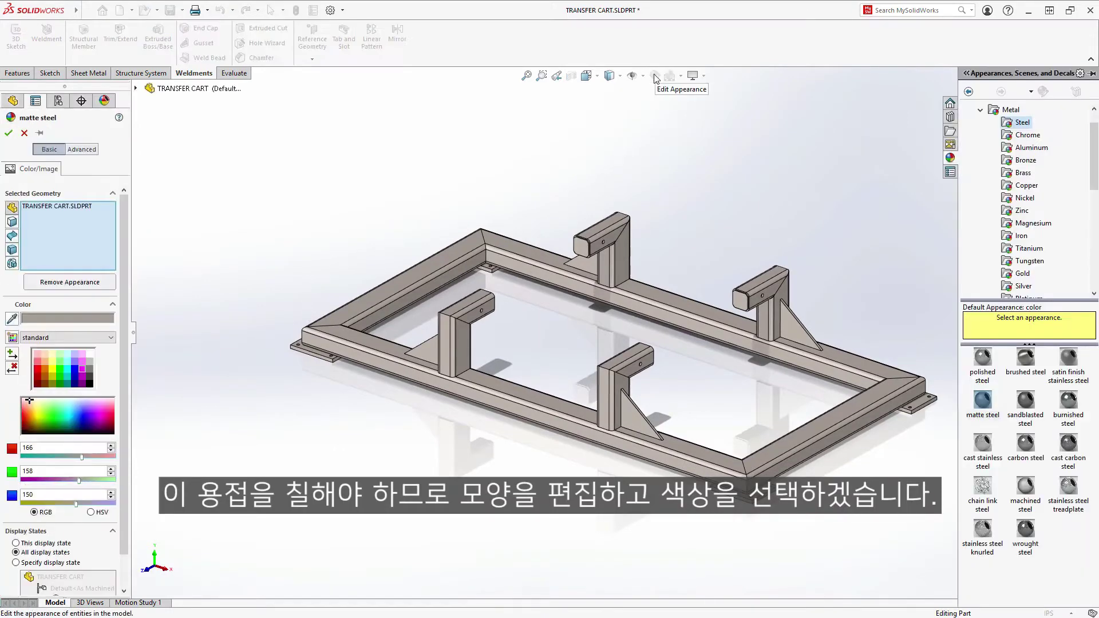
{"action": "left_click", "coordinate": [61, 373]}
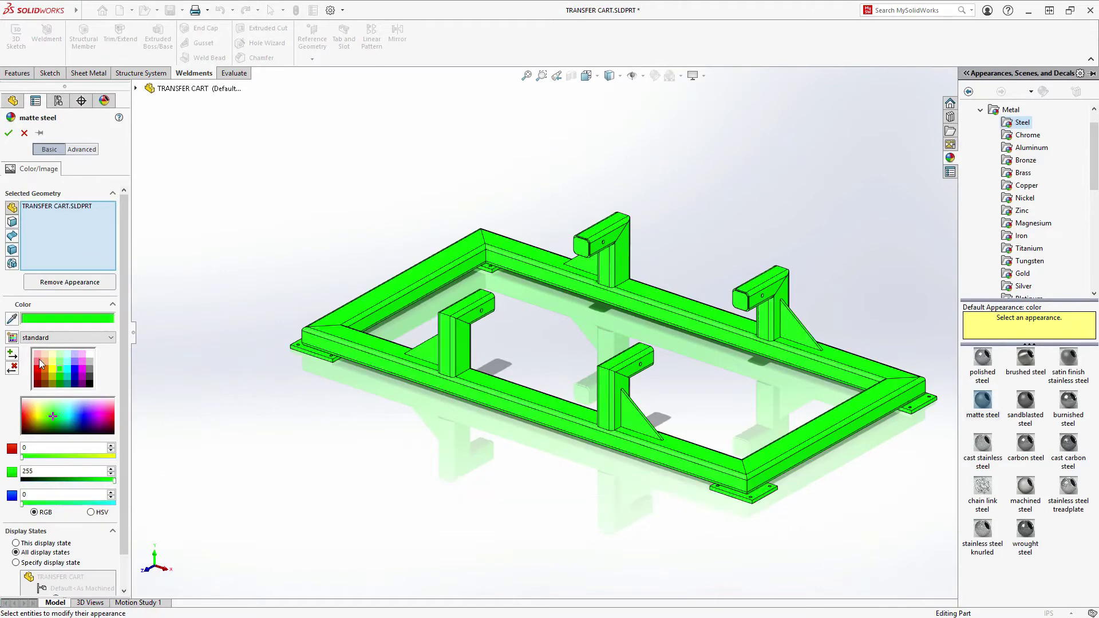
{"action": "left_click", "coordinate": [52, 376]}
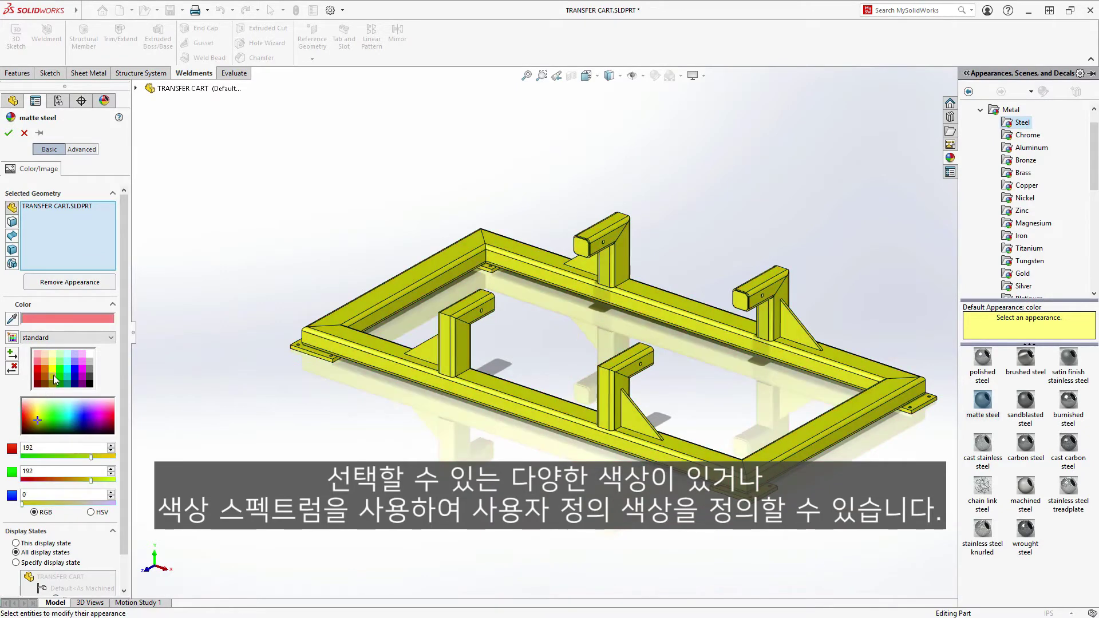
{"action": "mouse_move", "coordinate": [73, 404]}
{"action": "left_mouse_down"}
{"action": "mouse_move", "coordinate": [86, 417]}
{"action": "mouse_move", "coordinate": [51, 417]}
{"action": "left_mouse_up"}
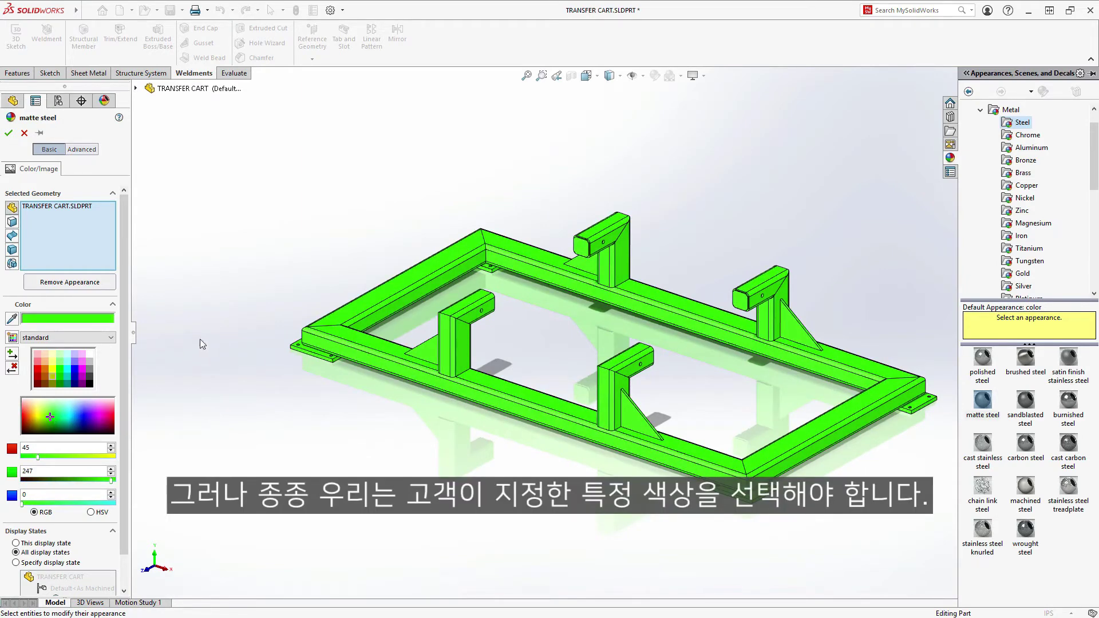
Sample the Square Robot website header's blue and apply it to the whole cart frame.
{"action": "double_click", "coordinate": [472, 9]}
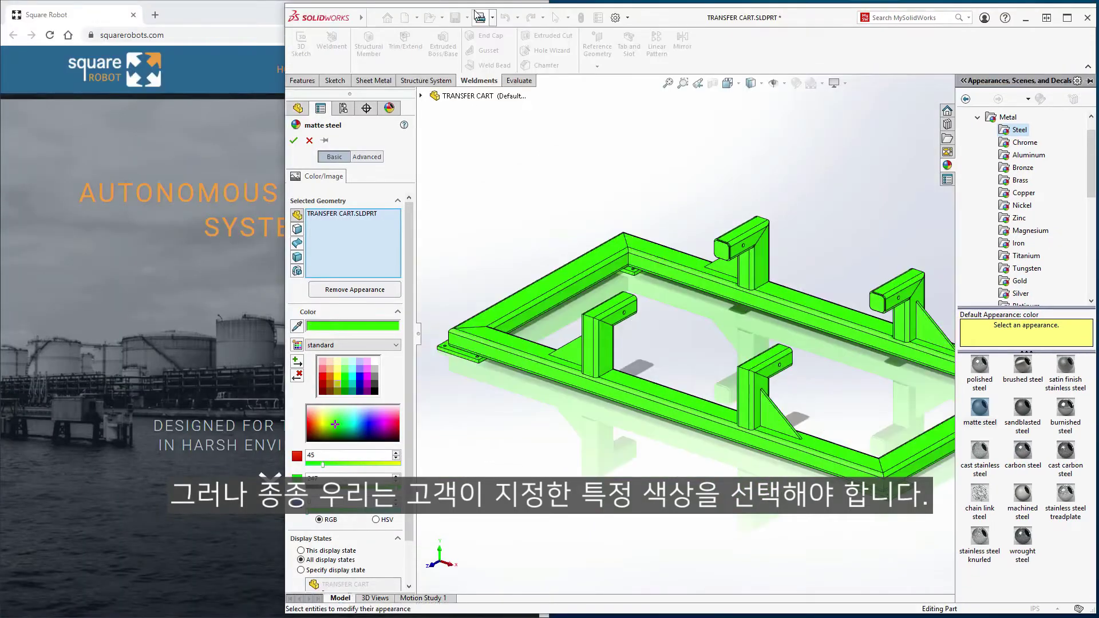
{"action": "left_click", "coordinate": [251, 22]}
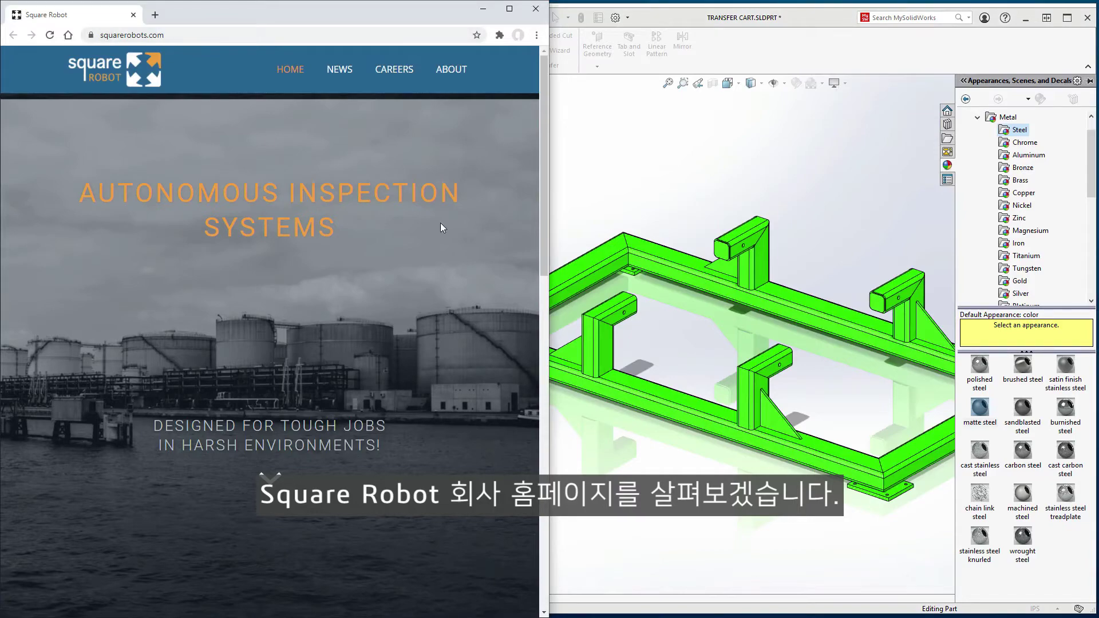
{"action": "left_click_drag", "start_coordinate": [543, 208], "coordinate": [533, 178]}
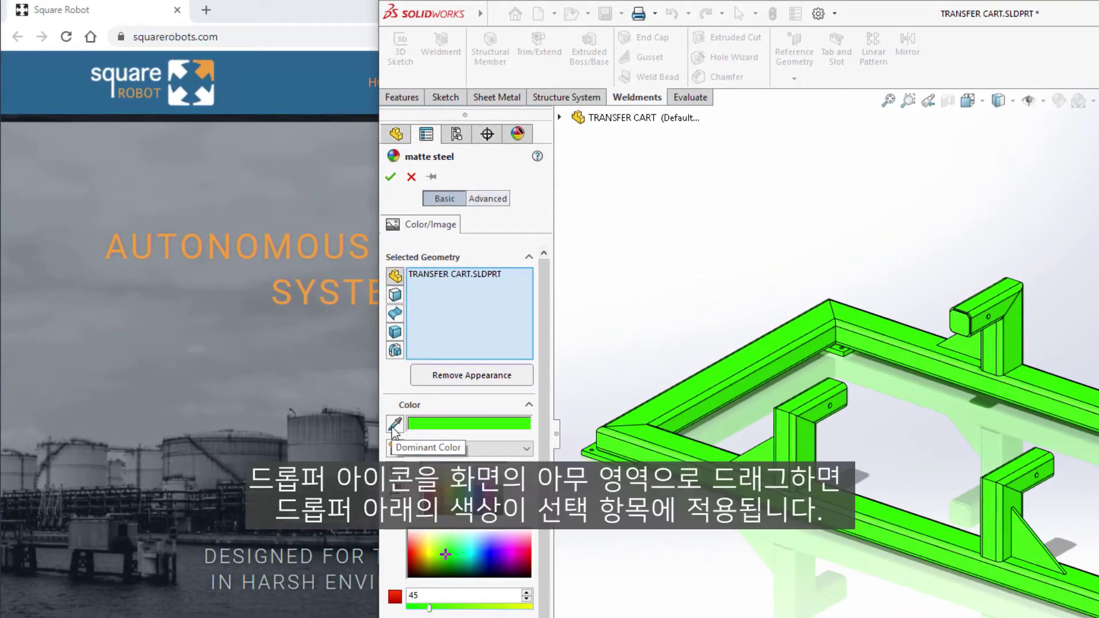
{"action": "left_click_drag", "start_coordinate": [395, 426], "coordinate": [282, 98]}
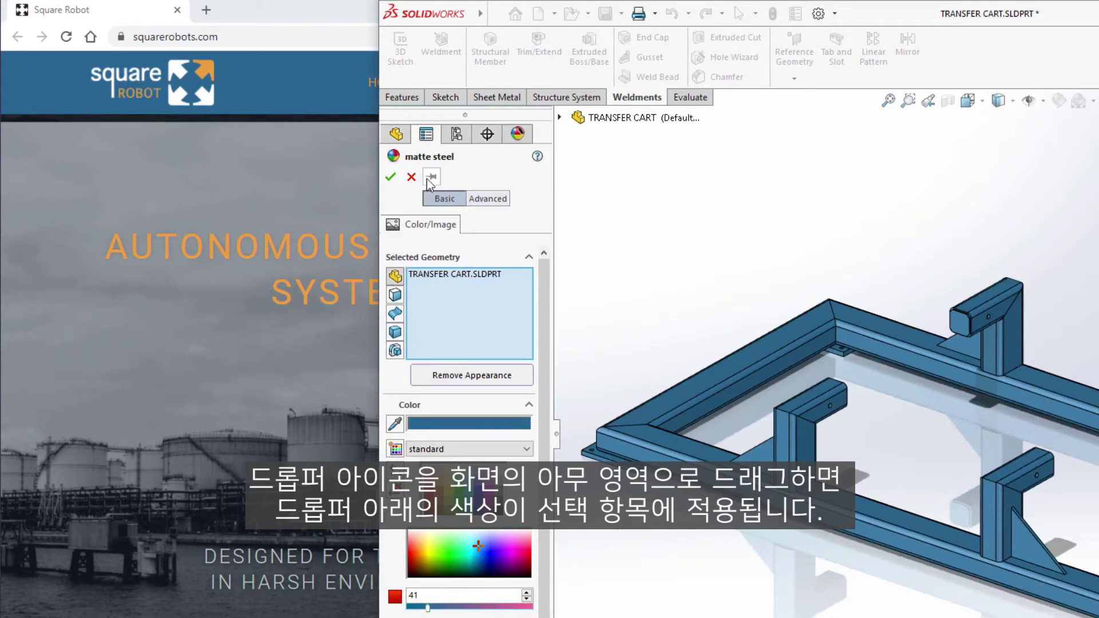
{"action": "left_click", "coordinate": [392, 178]}
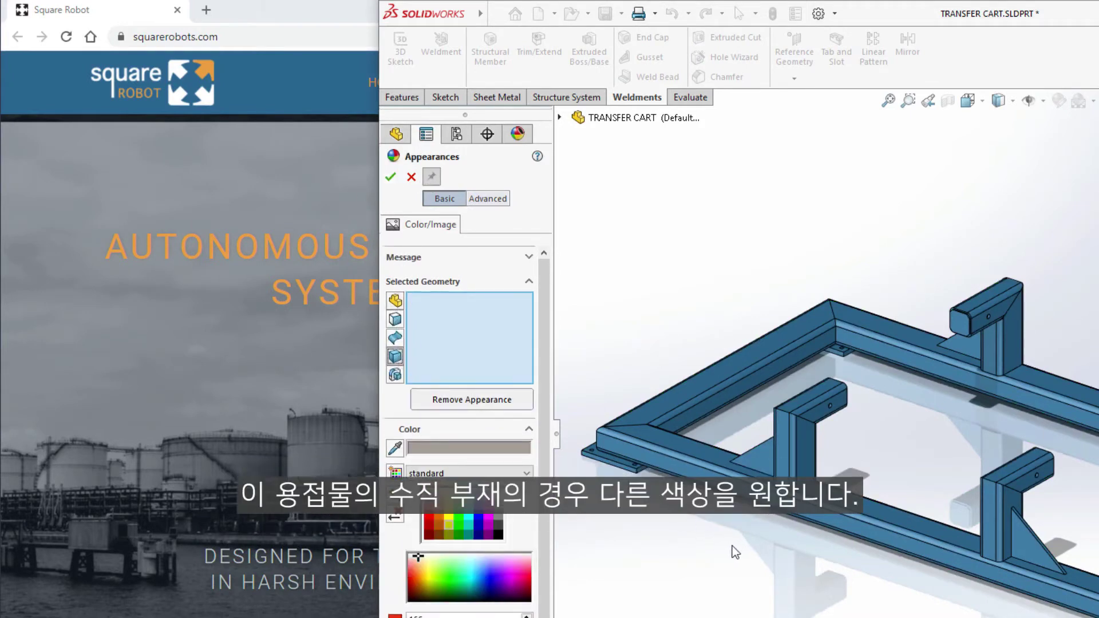
Colour the uprights with the logo's orange, then maximize the SOLIDWORKS window.
{"action": "left_click", "coordinate": [812, 412]}
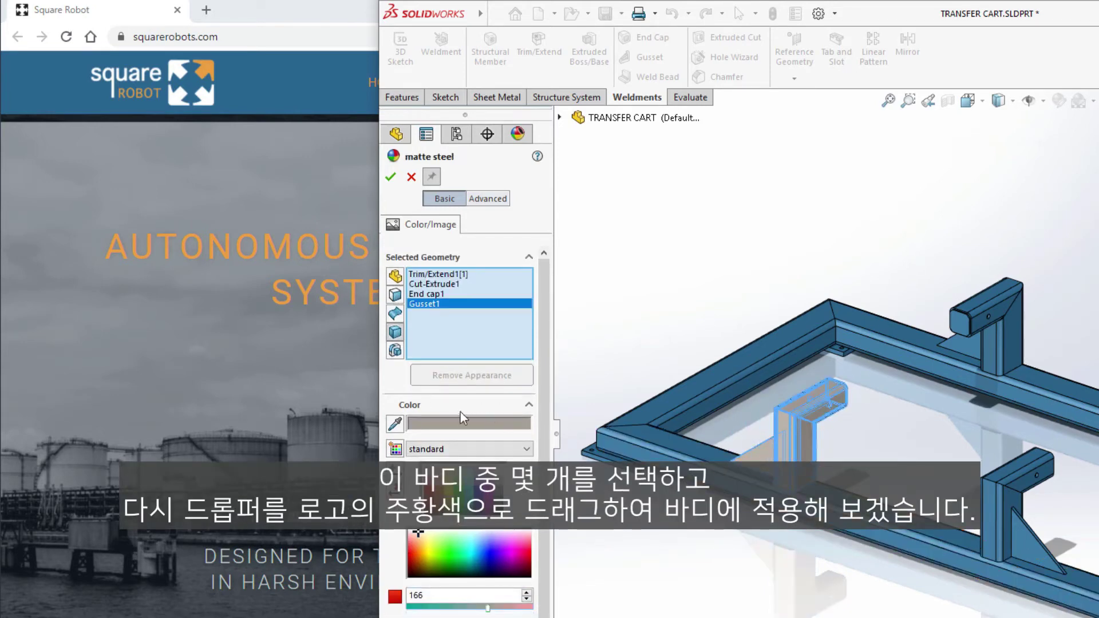
{"action": "left_click_drag", "start_coordinate": [395, 424], "coordinate": [204, 64]}
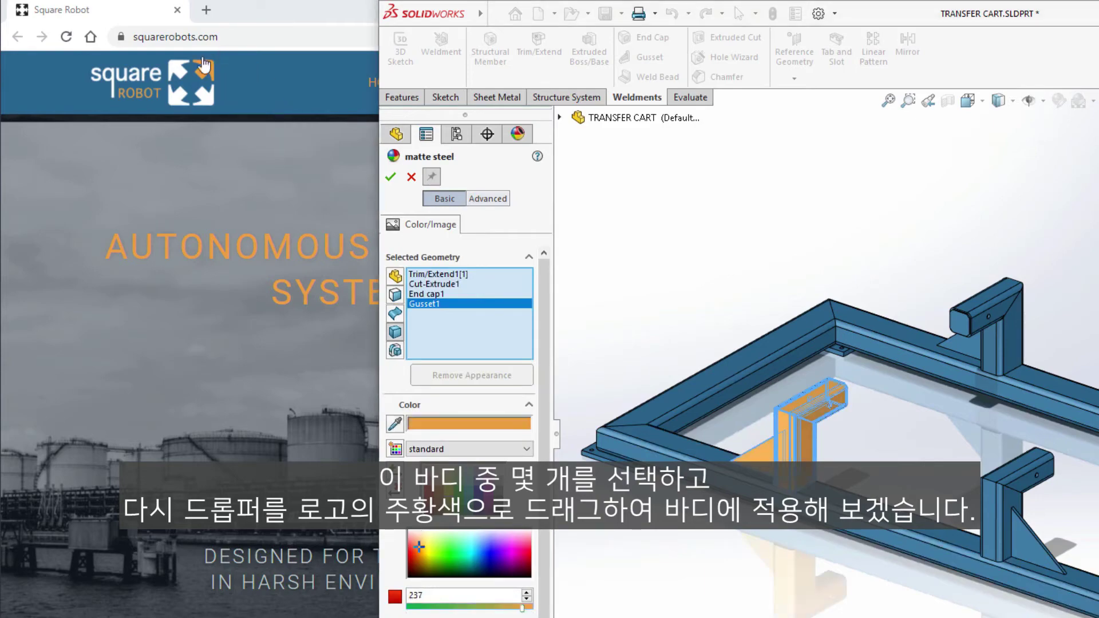
{"action": "left_click", "coordinate": [390, 179]}
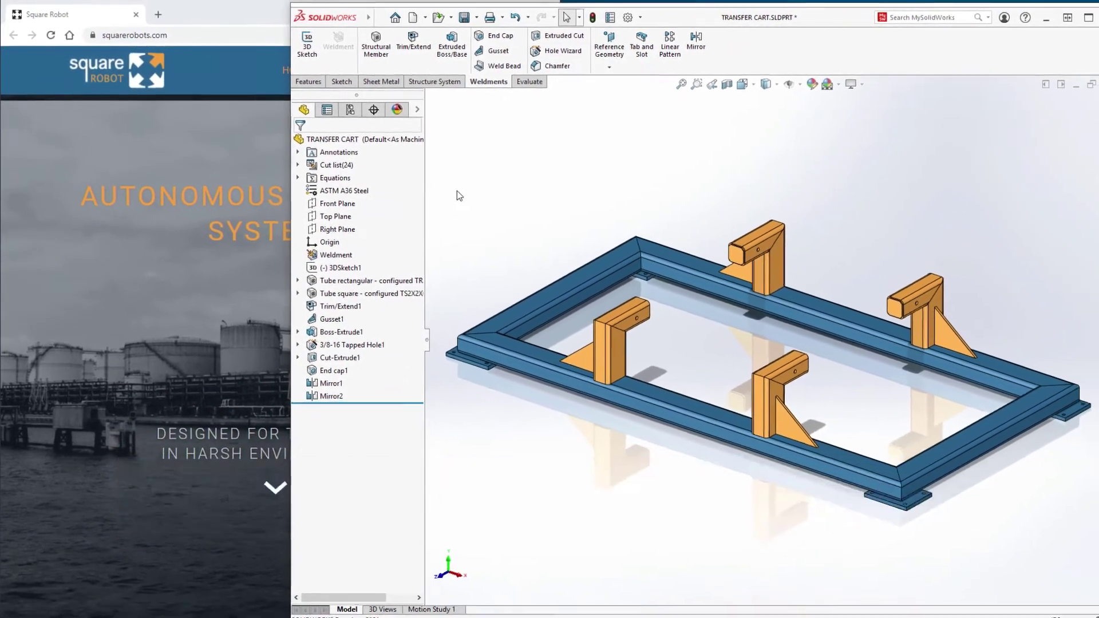
{"action": "middle_click_drag", "start_coordinate": [665, 316], "coordinate": [686, 335]}
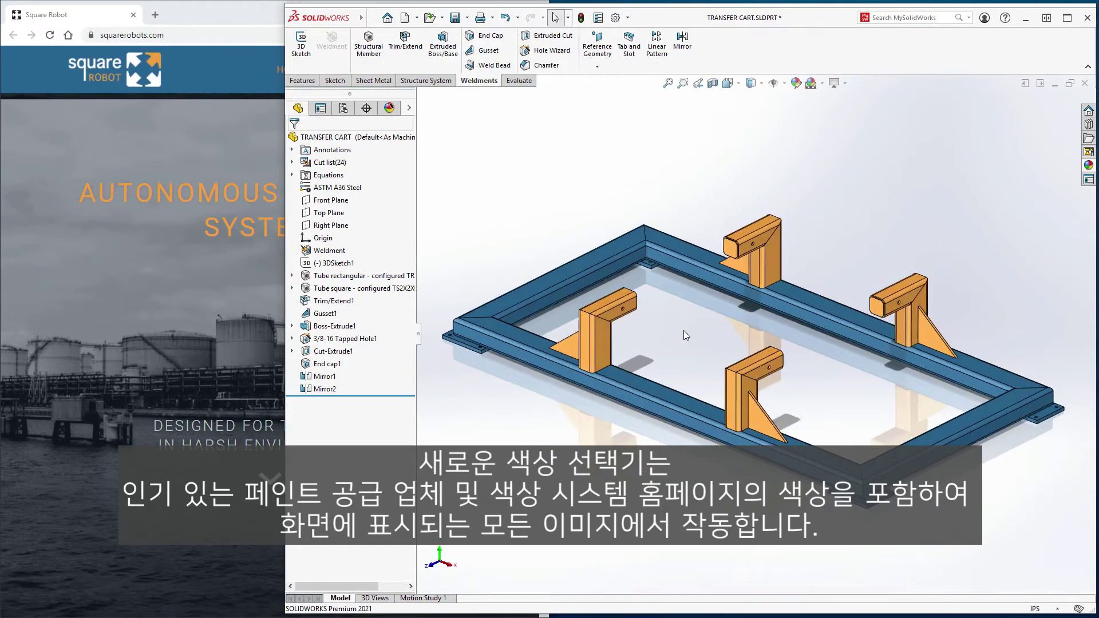
{"action": "double_click", "coordinate": [706, 15]}
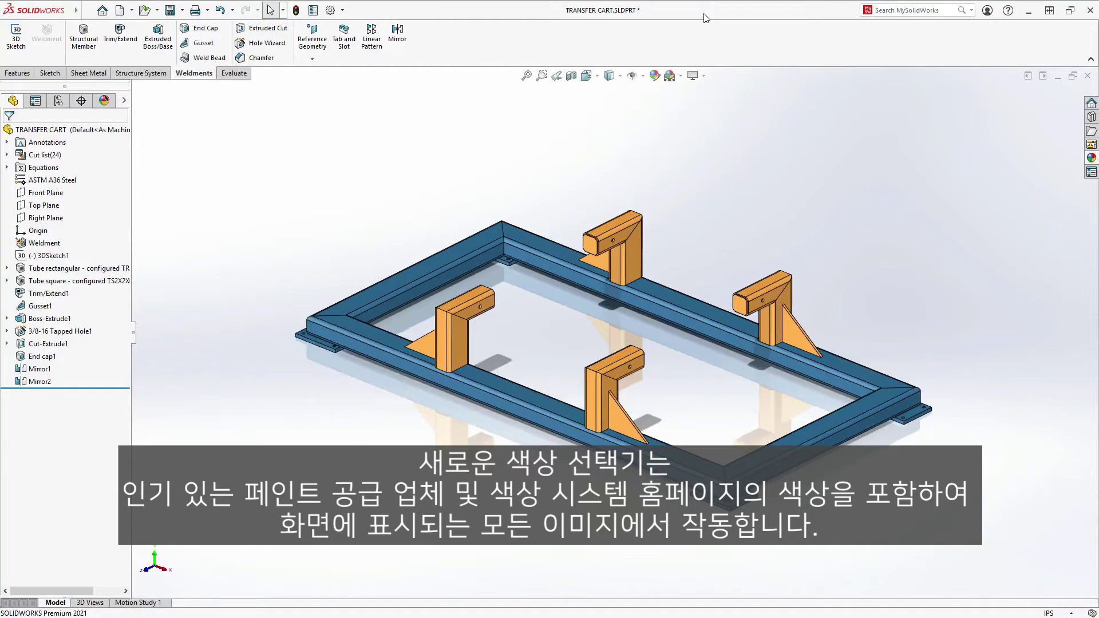
In the part's file properties, add a Cost Estimate property of type Equation.
{"action": "left_click", "coordinate": [313, 11]}
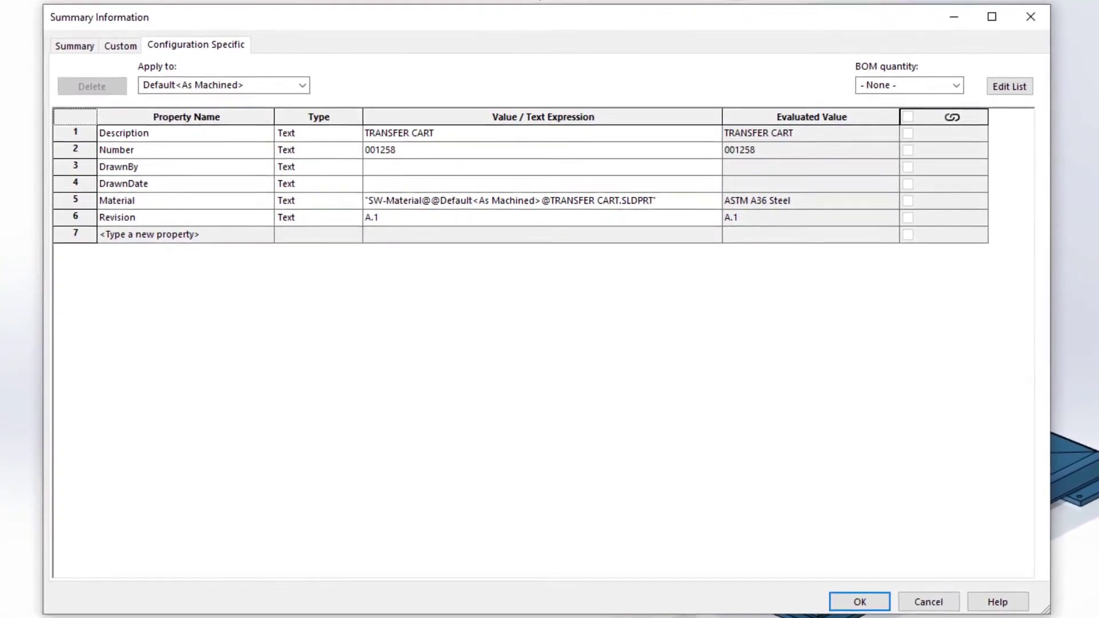
{"action": "left_click", "coordinate": [234, 234]}
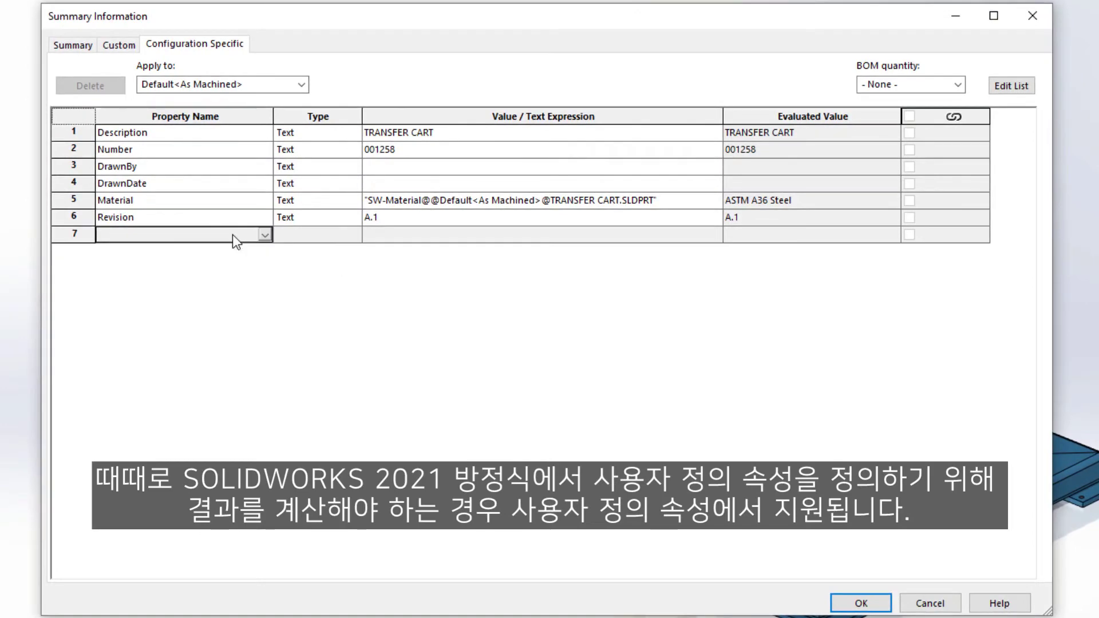
{"action": "left_click", "coordinate": [264, 234]}
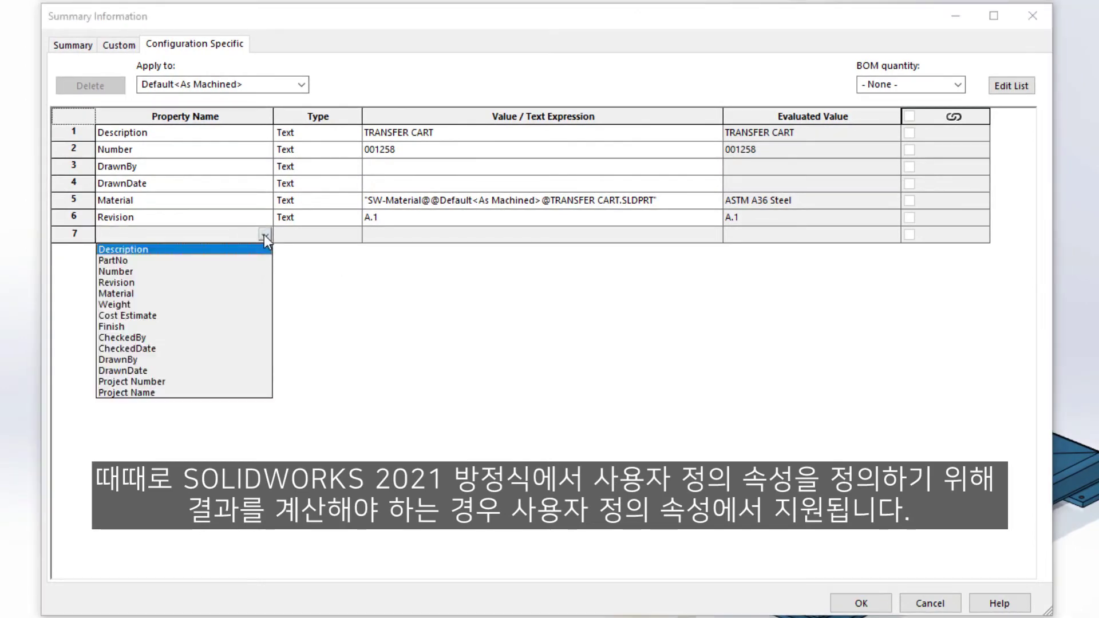
{"action": "left_click", "coordinate": [204, 314]}
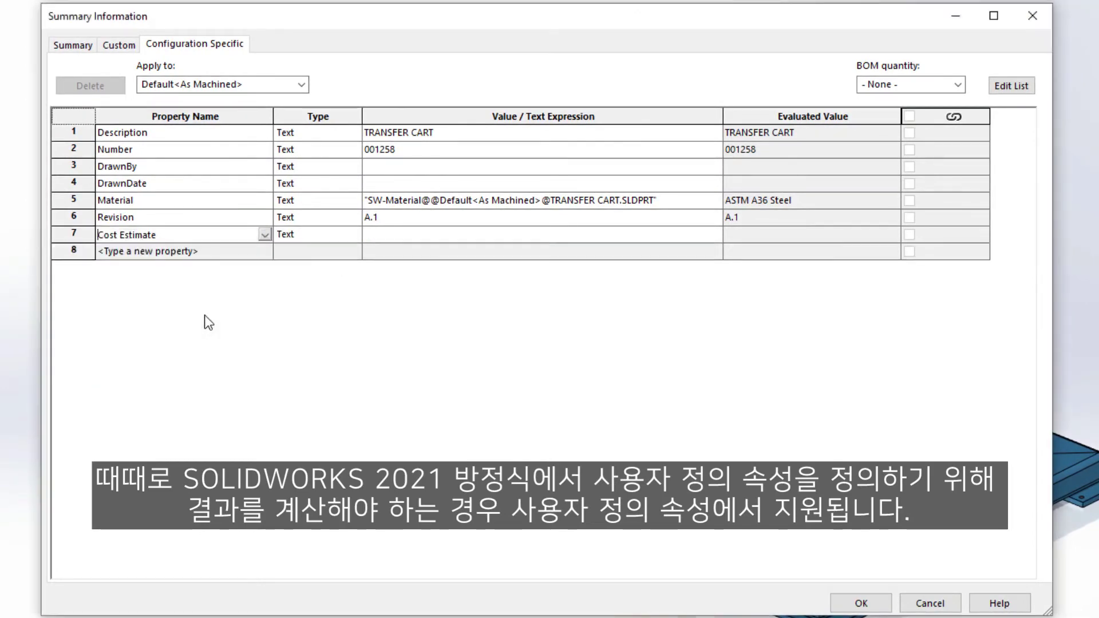
{"action": "left_click", "coordinate": [324, 235]}
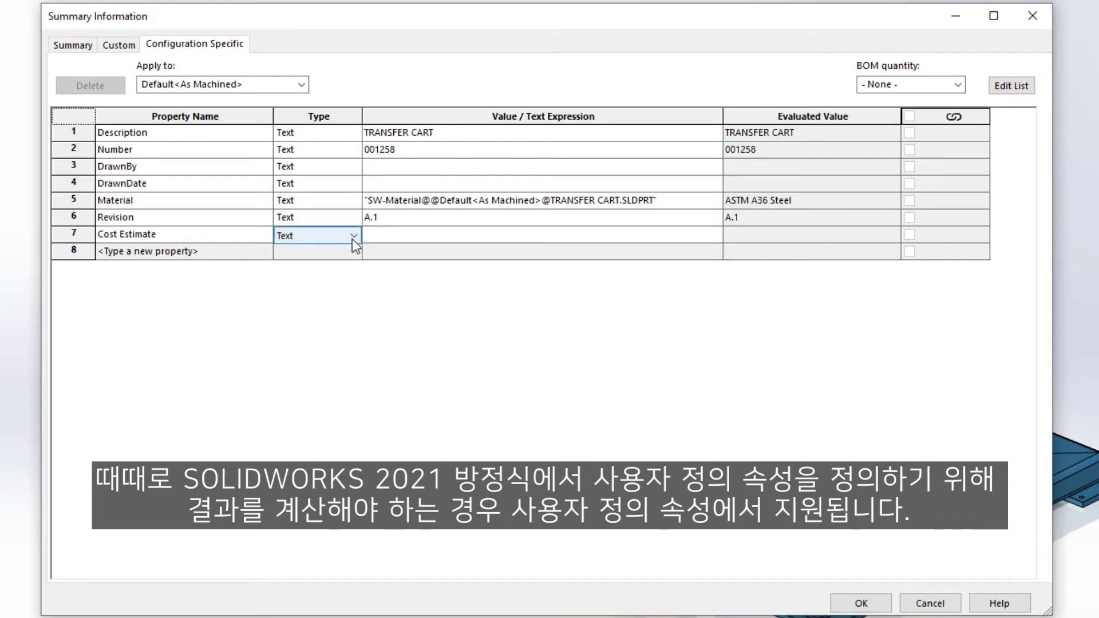
{"action": "left_click", "coordinate": [353, 236]}
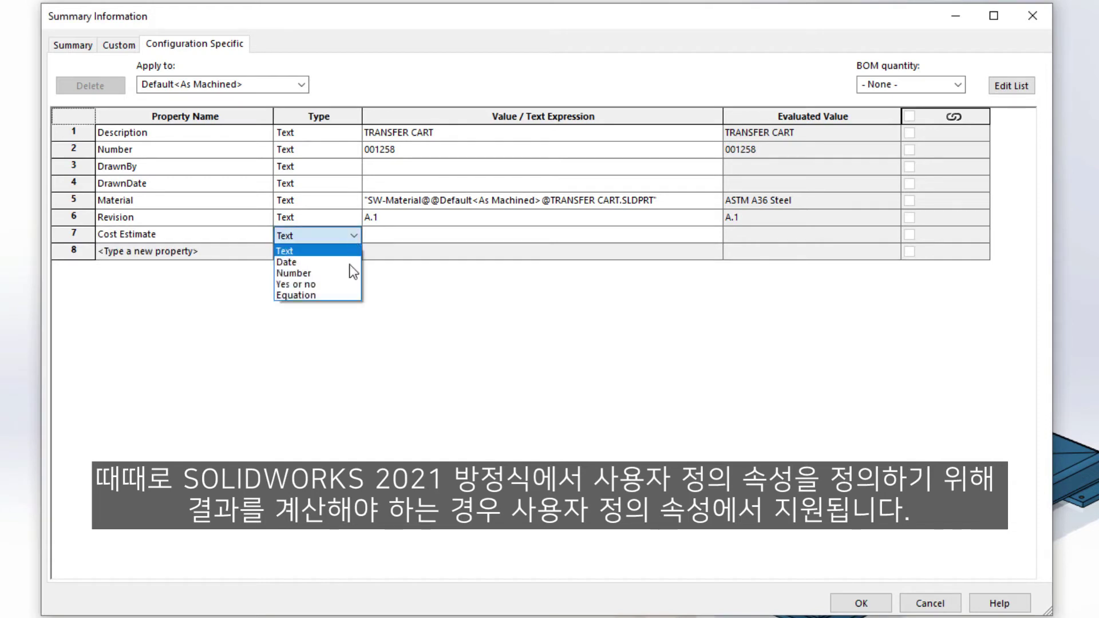
{"action": "left_click", "coordinate": [331, 295]}
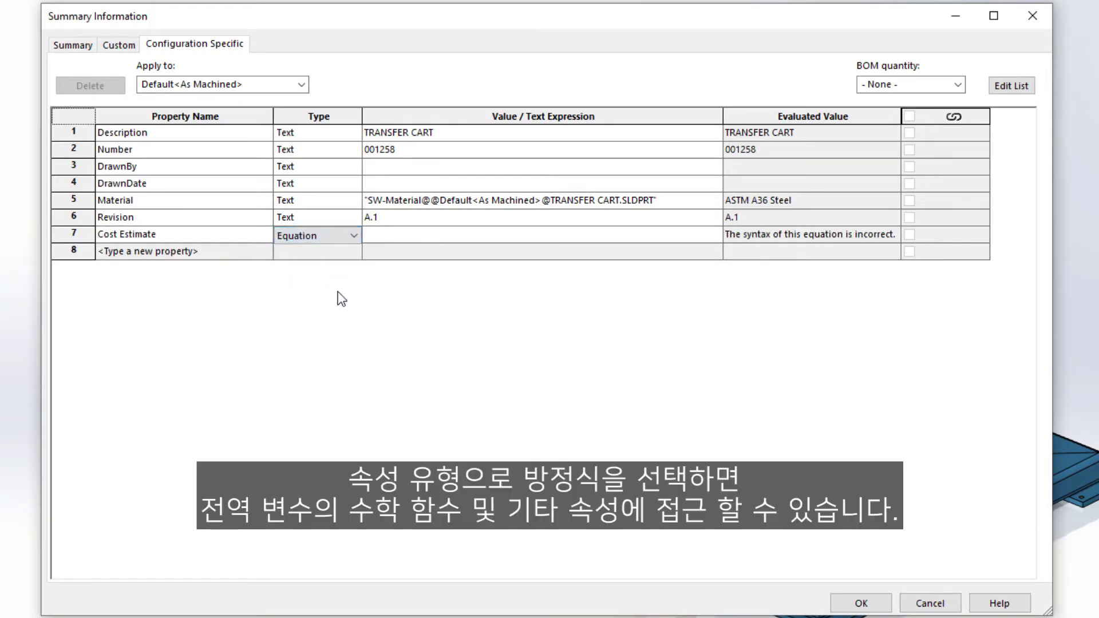
Set Cost Estimate to Est. finished cost $/lb * SW-Mass (428.60) and accept.
{"action": "left_click", "coordinate": [381, 234]}
{"action": "mouse_move", "coordinate": [398, 254]}
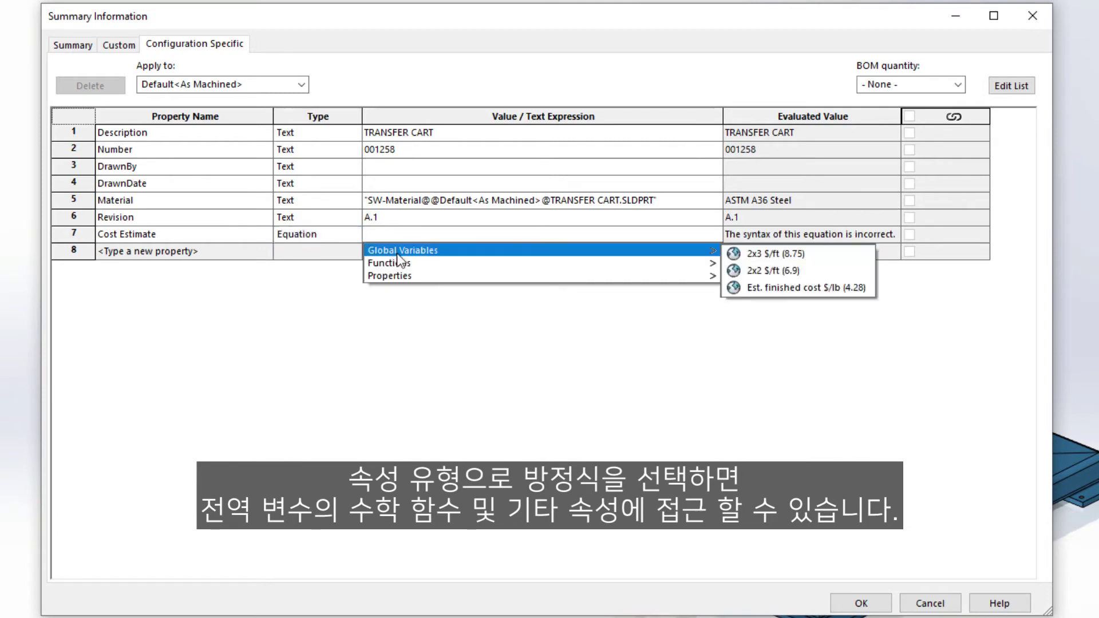
{"action": "mouse_move", "coordinate": [458, 267]}
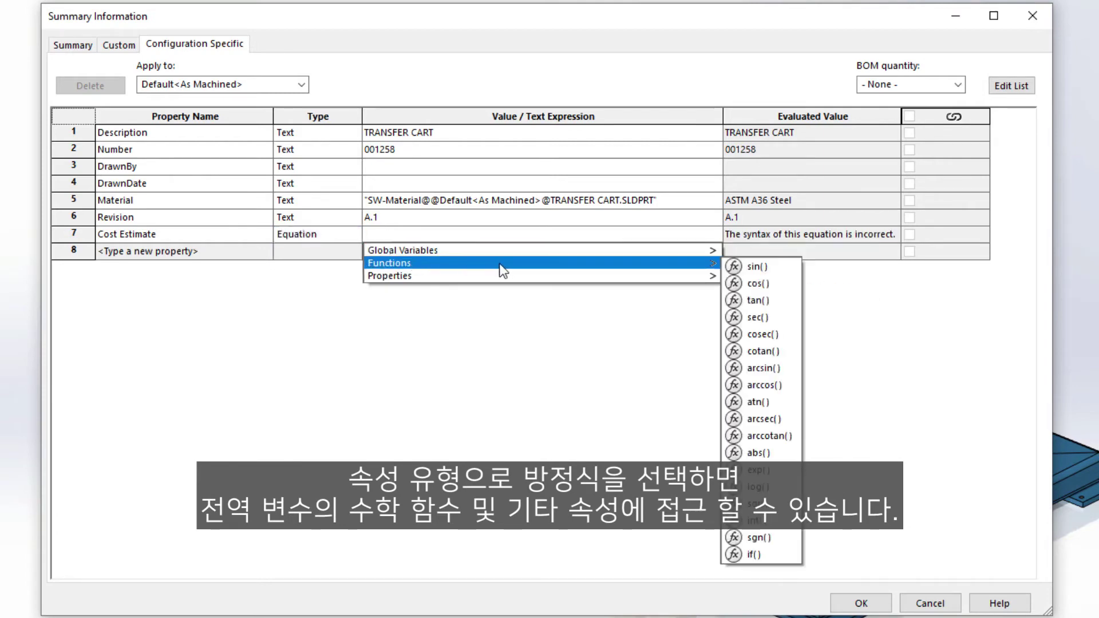
{"action": "mouse_move", "coordinate": [571, 272]}
{"action": "mouse_move", "coordinate": [626, 250]}
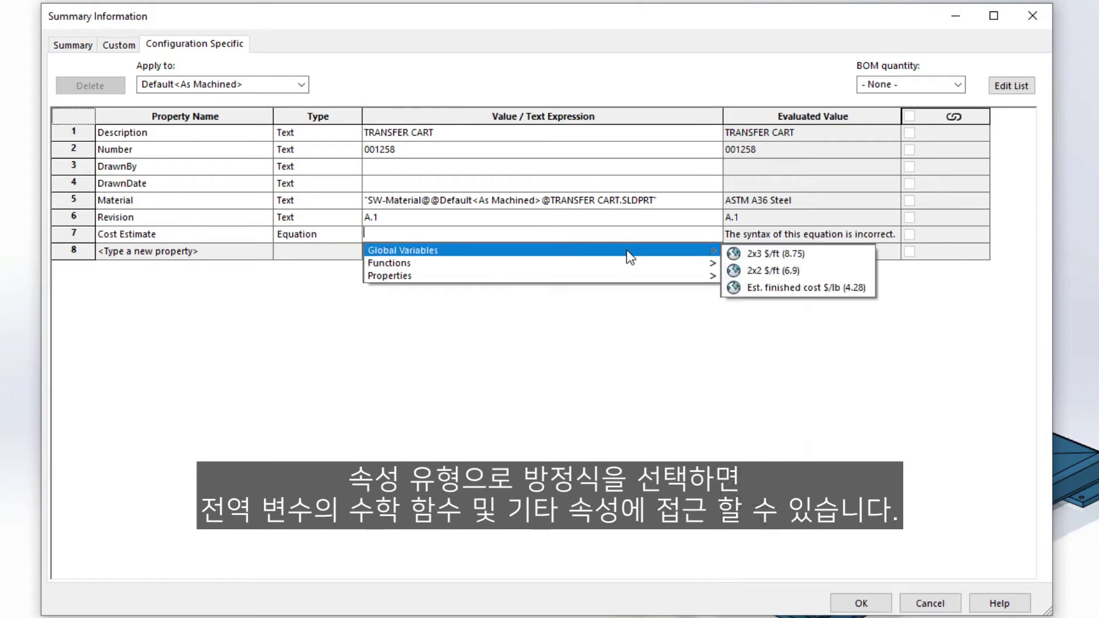
{"action": "left_click", "coordinate": [778, 287]}
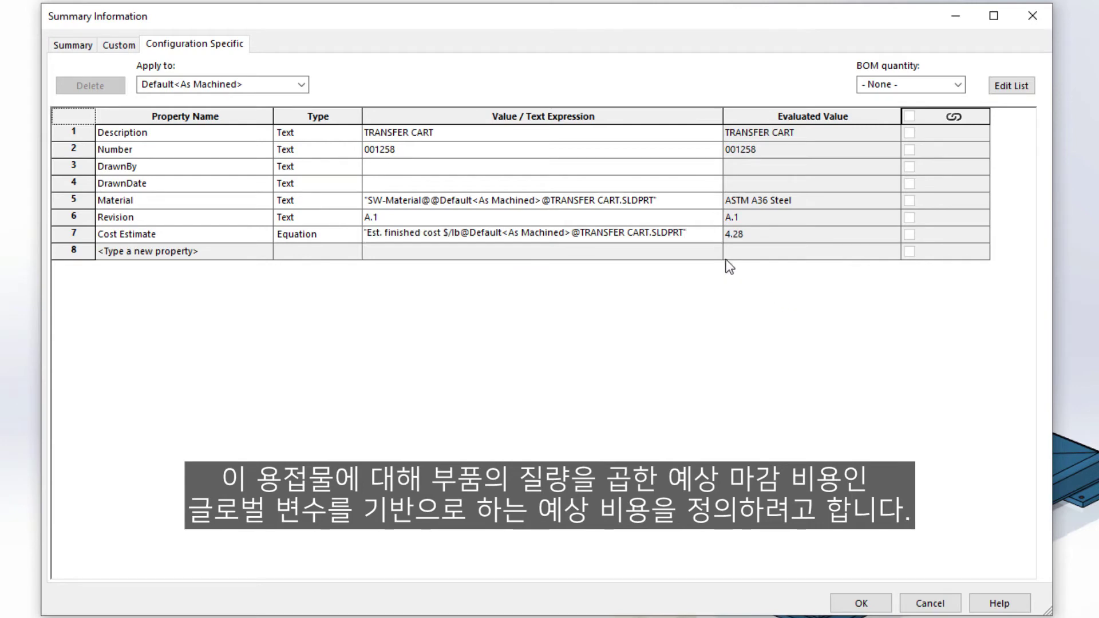
{"action": "type", "text": "*"}
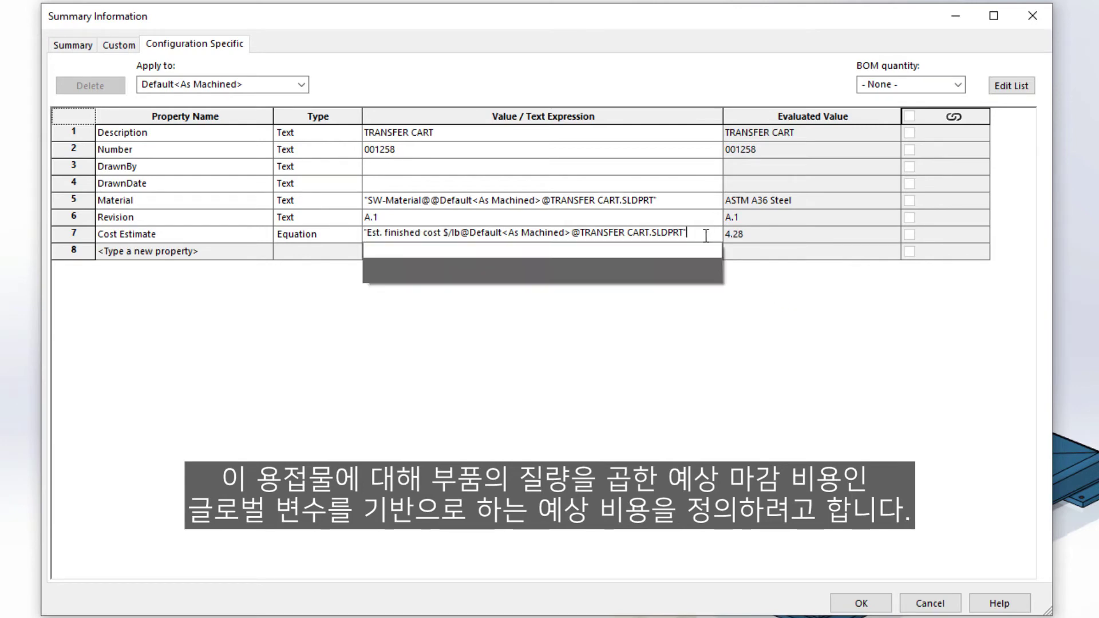
{"action": "mouse_move", "coordinate": [697, 277]}
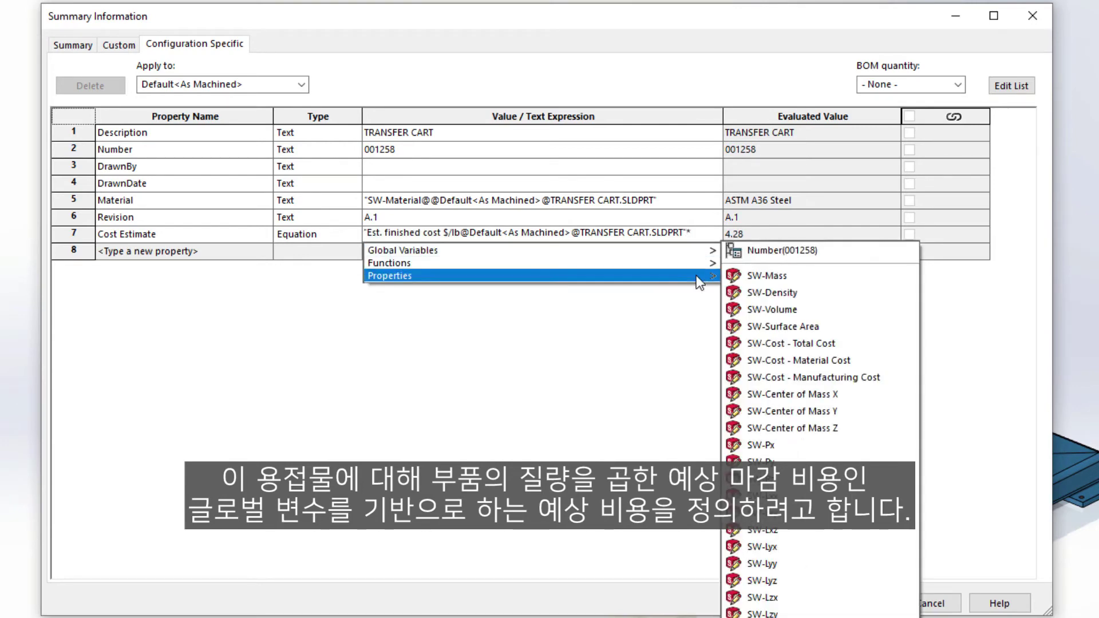
{"action": "left_click", "coordinate": [744, 275]}
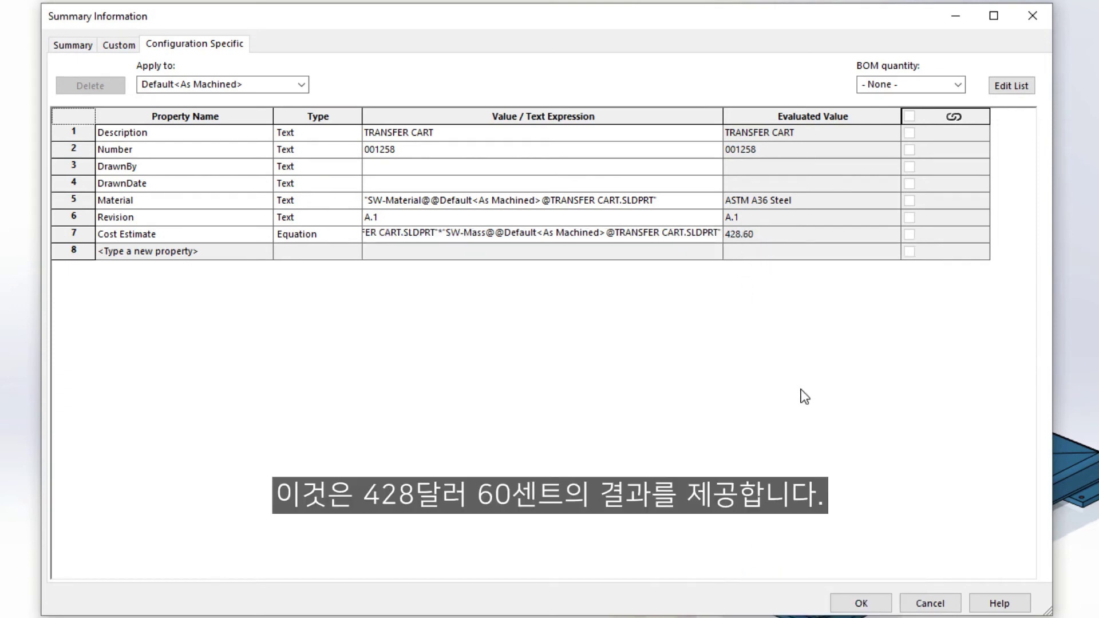
{"action": "left_click", "coordinate": [853, 598]}
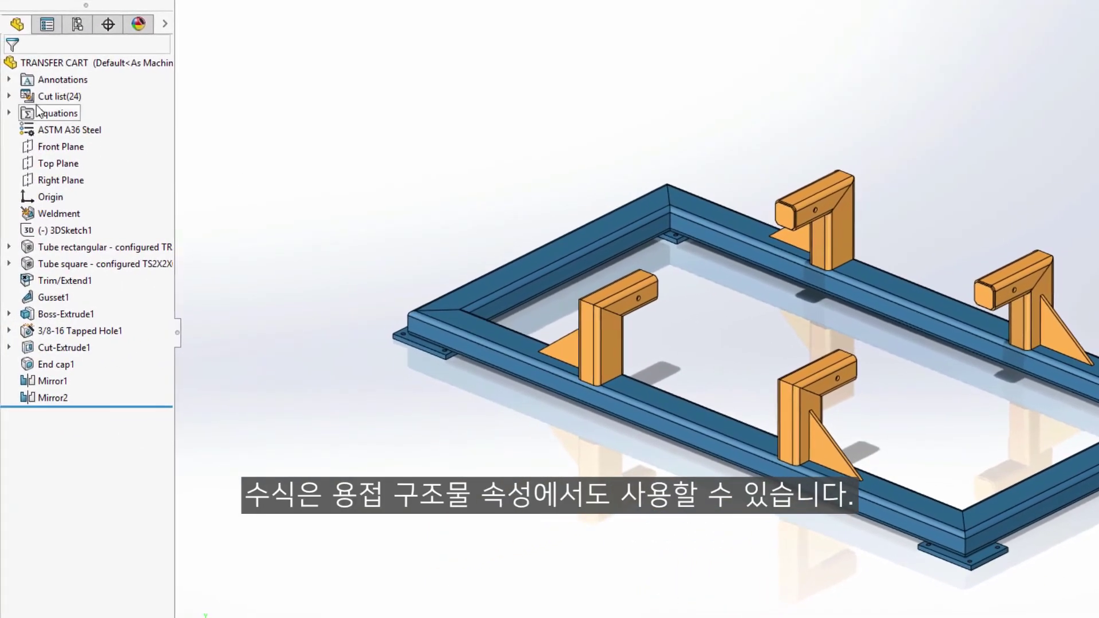
Open the cut-list properties of the PLATE, 0.38 x 4 x 5.13 item.
{"action": "left_click", "coordinate": [11, 97]}
{"action": "left_click", "coordinate": [106, 164]}
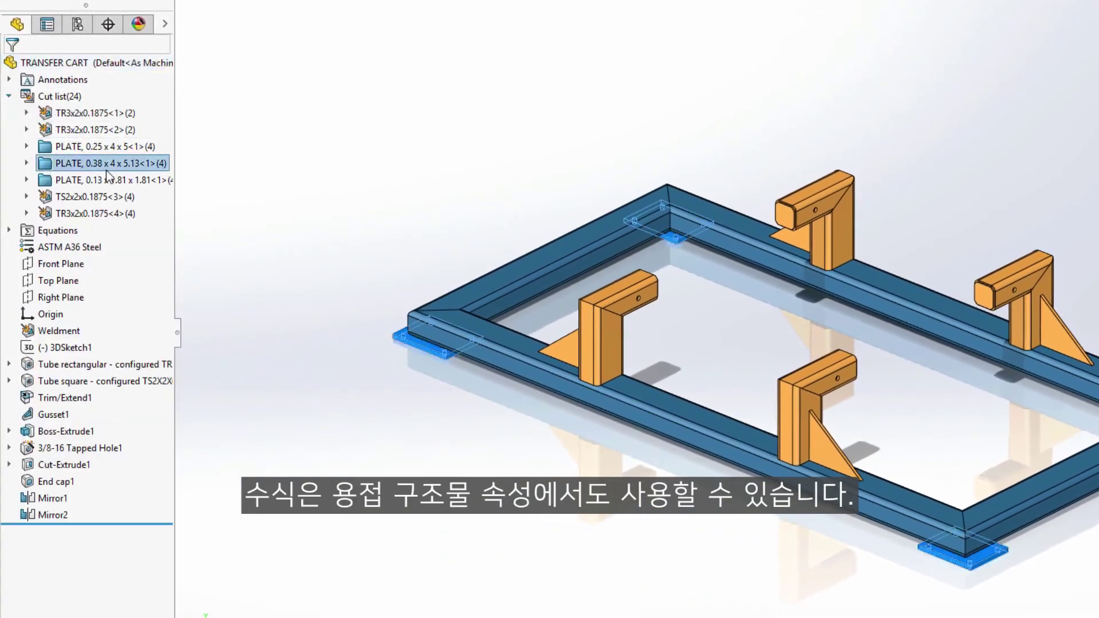
{"action": "right_click", "coordinate": [105, 169]}
{"action": "left_click", "coordinate": [154, 198]}
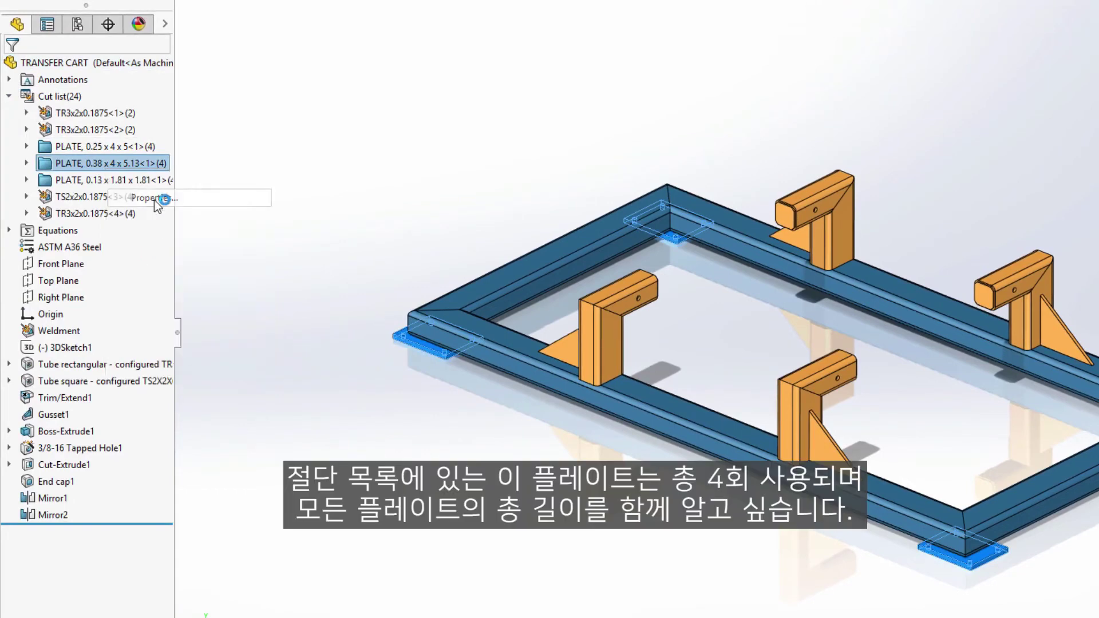
Add a TOTAL LENGTH property of type Equation to the plate item.
{"action": "left_click", "coordinate": [482, 322]}
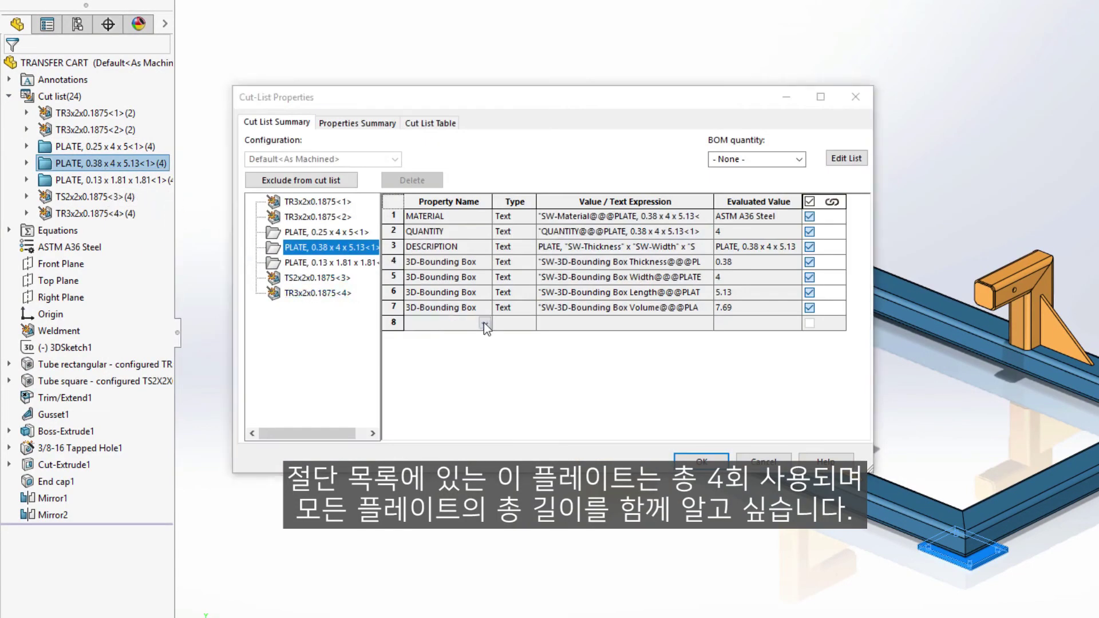
{"action": "left_click", "coordinate": [484, 325]}
{"action": "left_click", "coordinate": [435, 396]}
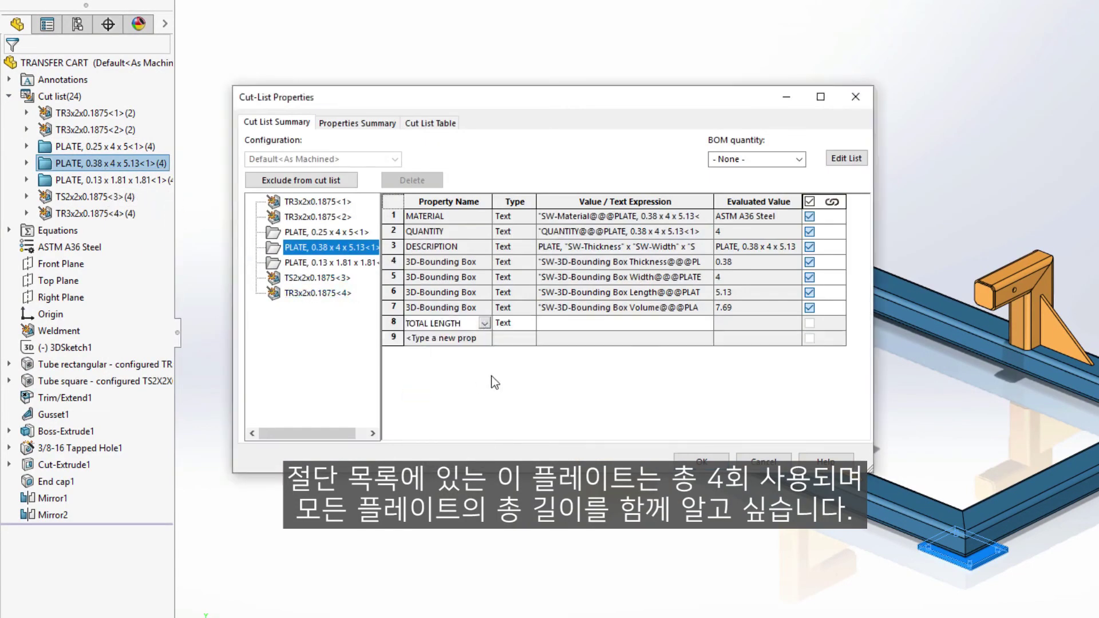
{"action": "left_click", "coordinate": [527, 324]}
{"action": "left_click", "coordinate": [527, 324]}
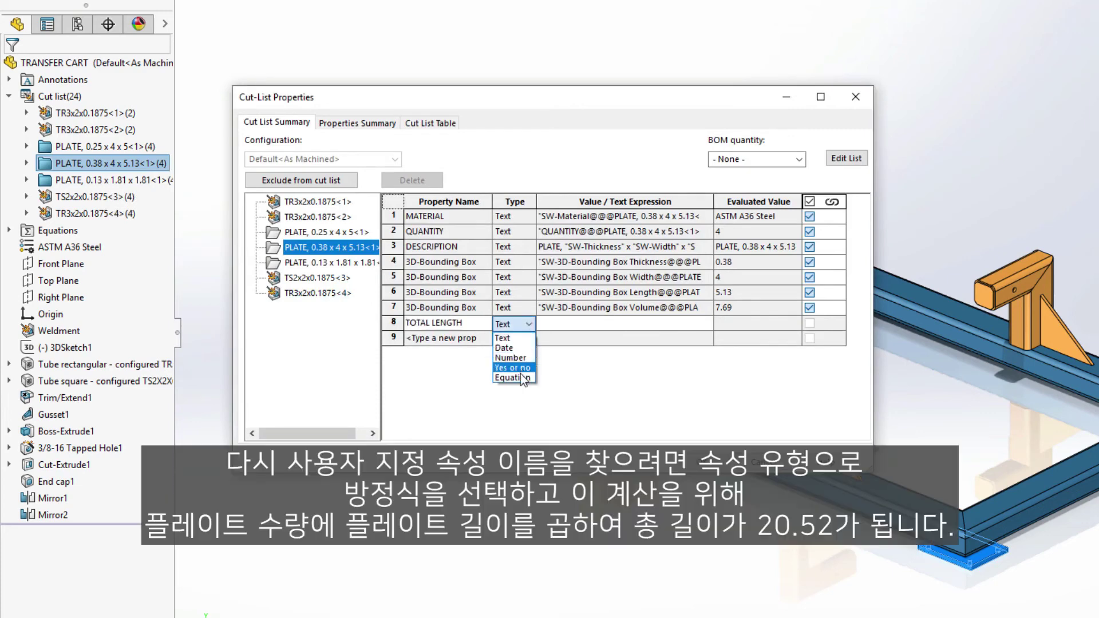
{"action": "left_click", "coordinate": [521, 374]}
Set TOTAL LENGTH to QUANTITY * 3D-Bounding Box Length, giving 20.52.
{"action": "left_click", "coordinate": [555, 321]}
{"action": "mouse_move", "coordinate": [567, 360]}
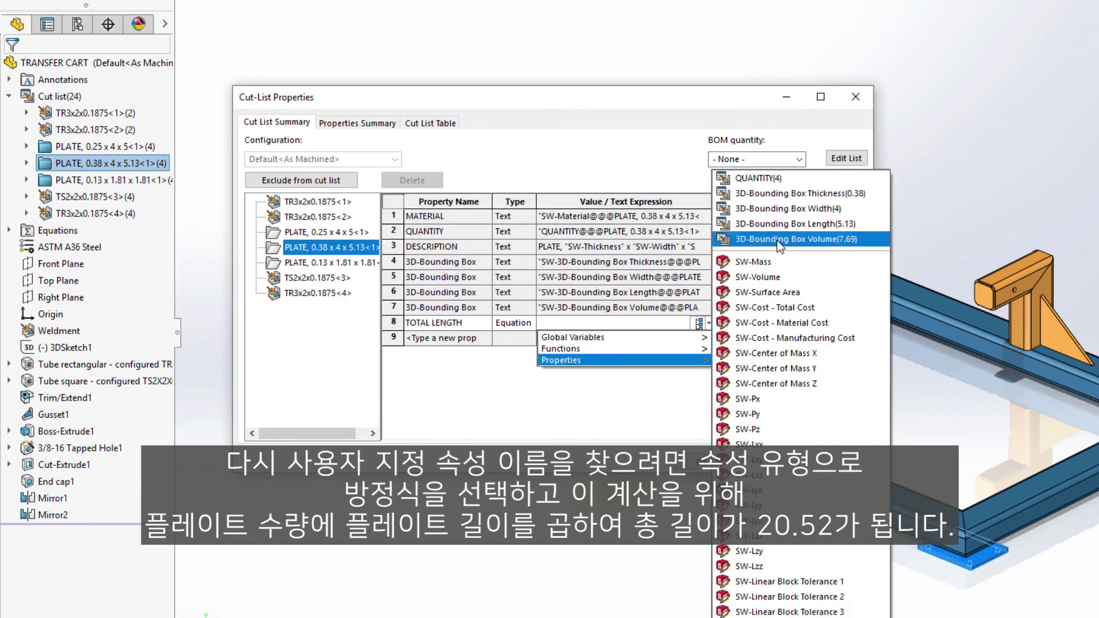
{"action": "left_click", "coordinate": [777, 183]}
{"action": "type", "text": "*"}
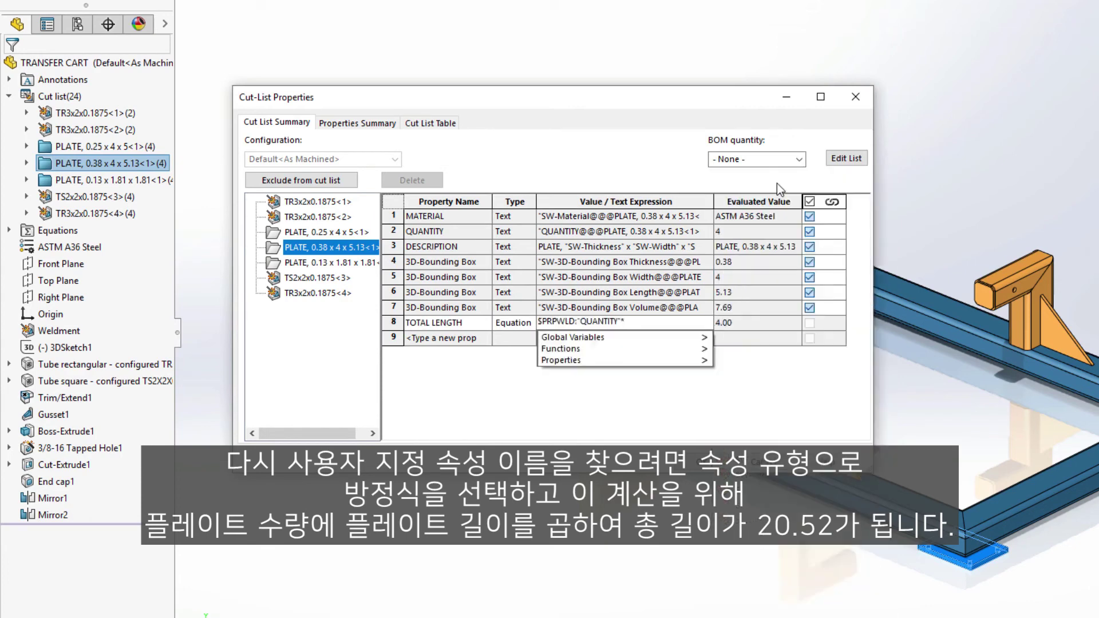
{"action": "mouse_move", "coordinate": [702, 350]}
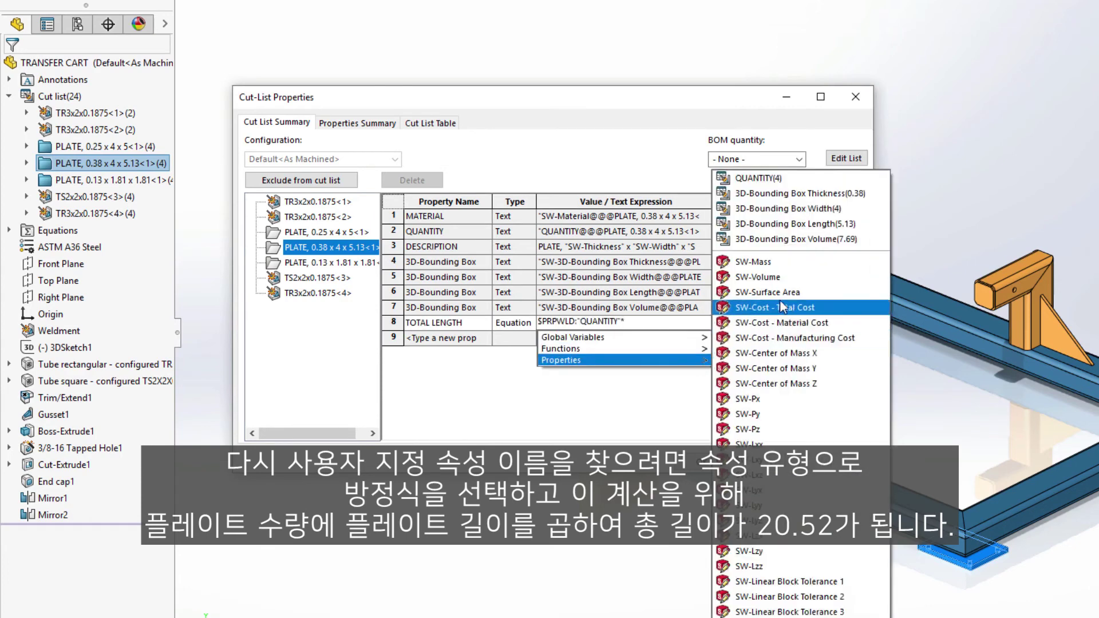
{"action": "left_click", "coordinate": [787, 230]}
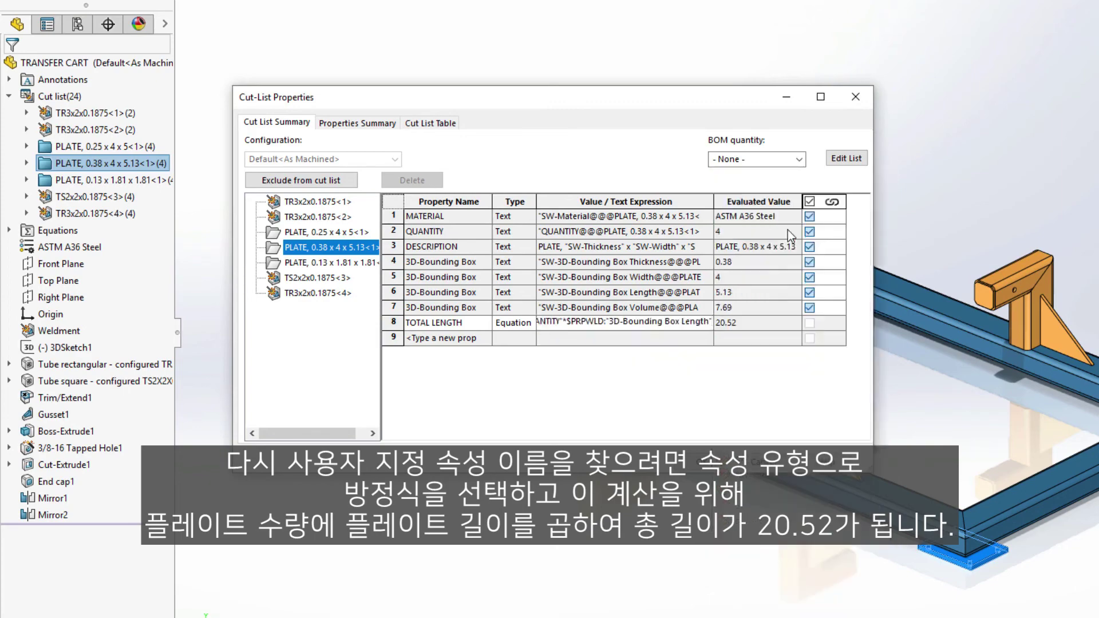